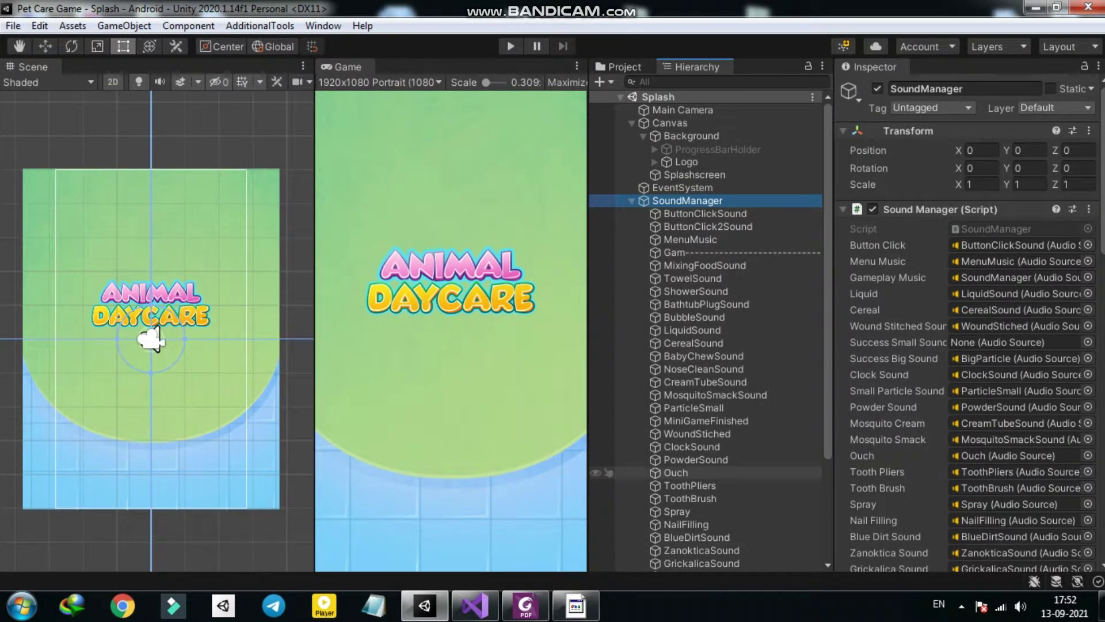
- Enter Play mode with Ctrl+P so the Splash scene loads into the Animal Daycare home screen
key(ctrl+p)
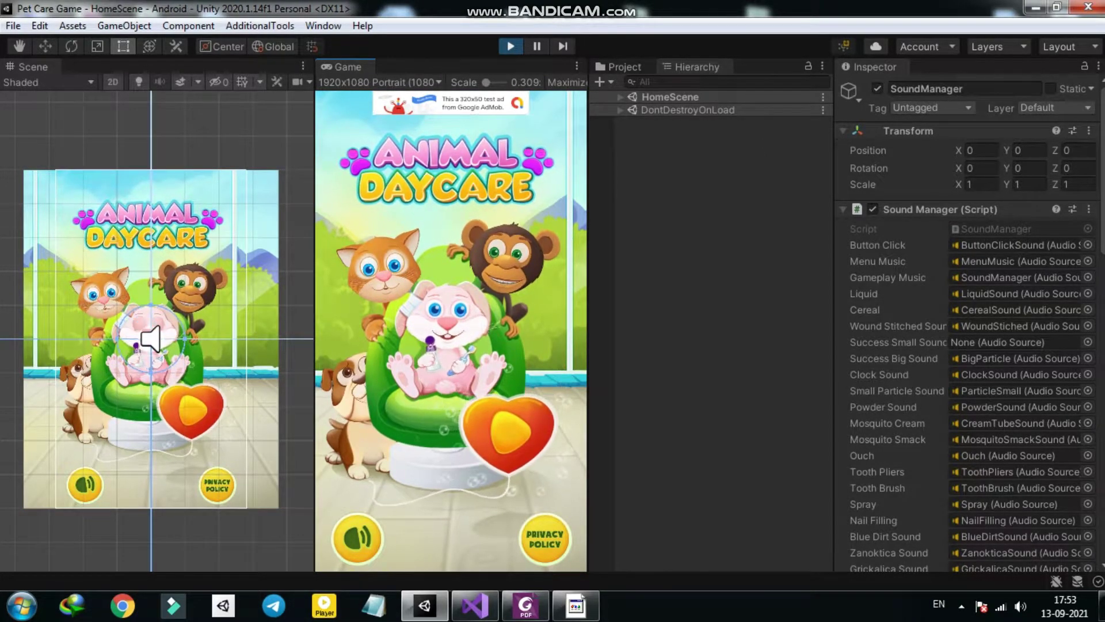
- Start the game with the Play heart and open the bunny's Minigame1 from its bug icon
click(508, 425)
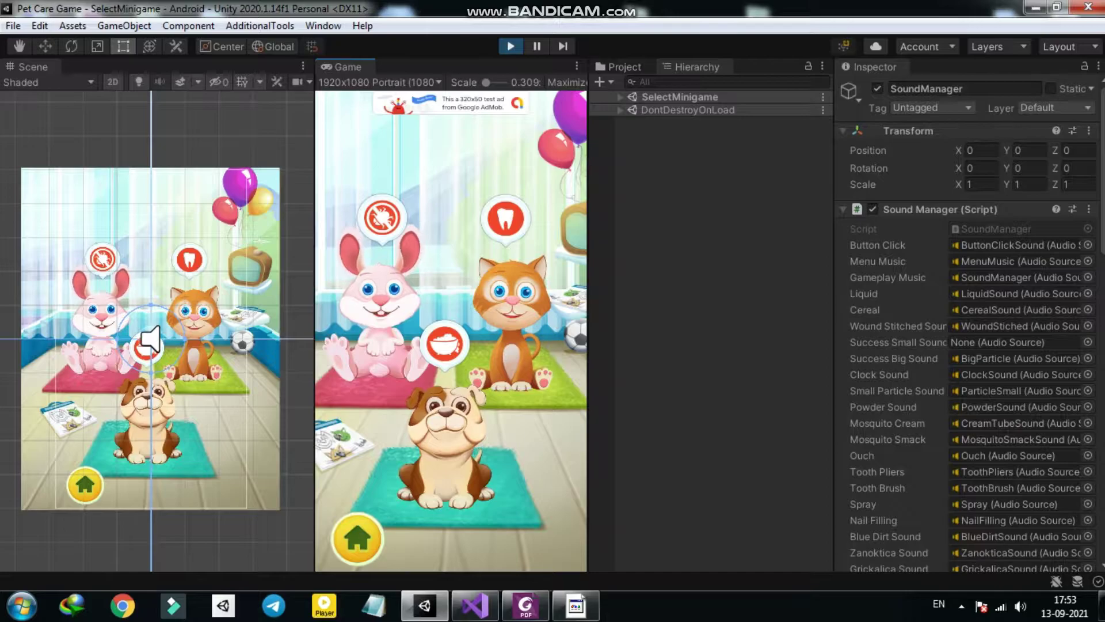
click(381, 218)
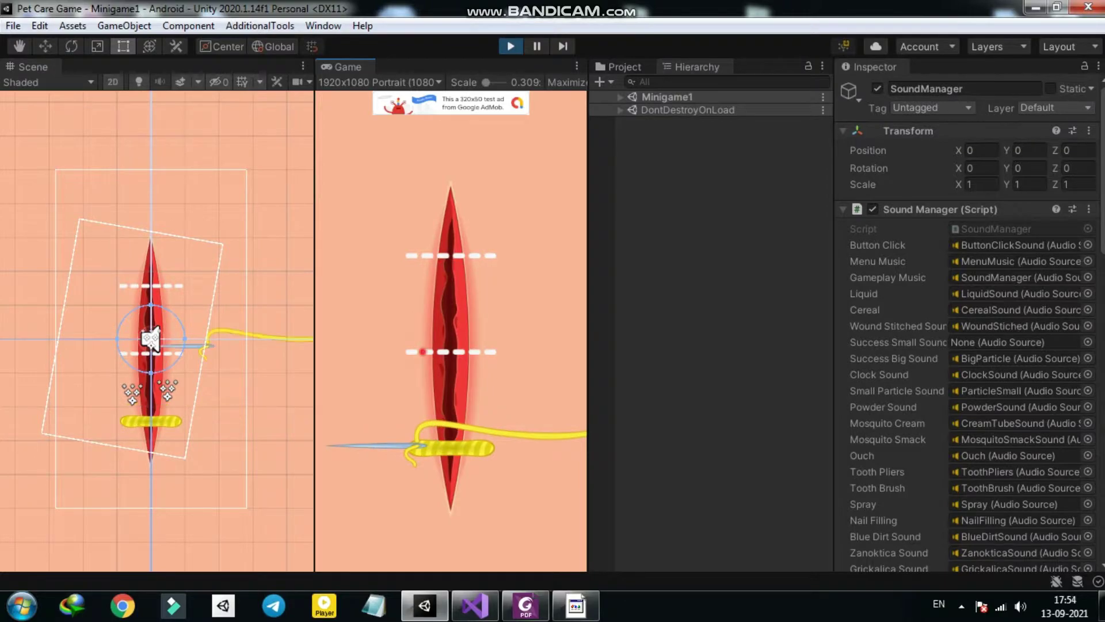
- Stitch the bunny's wound closed through its bottom, middle and top marks
click(448, 258)
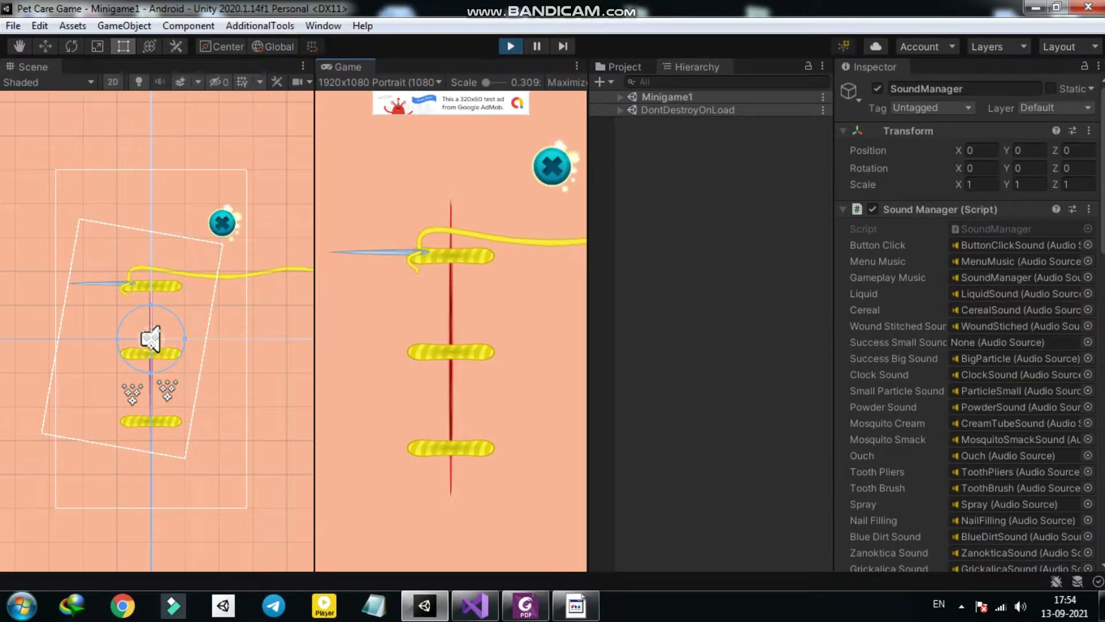
click(549, 166)
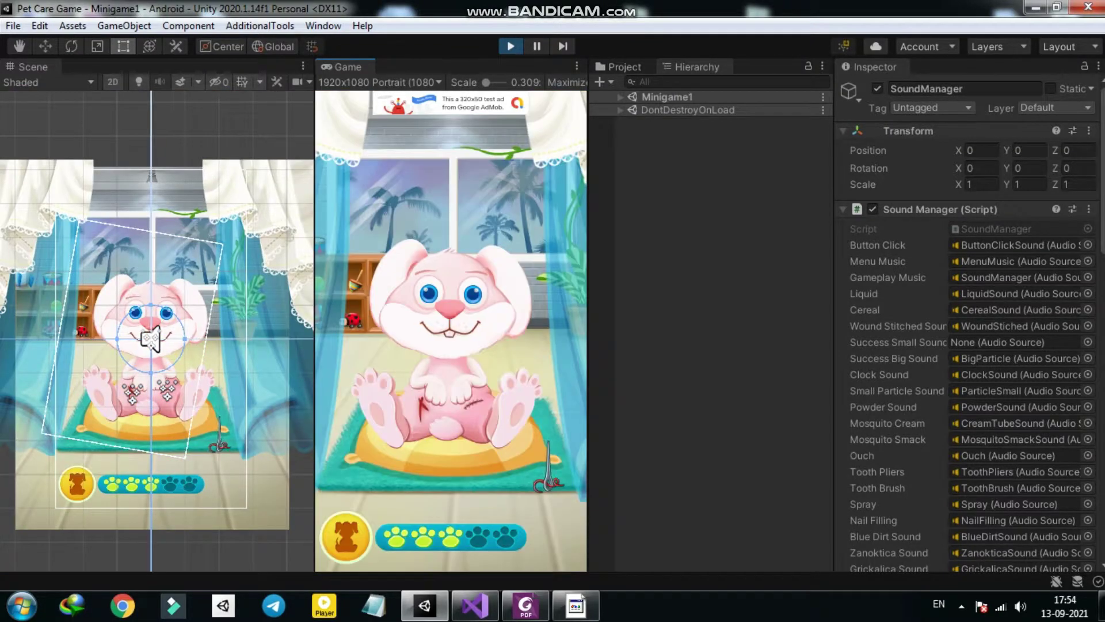
drag(544, 469, 444, 443)
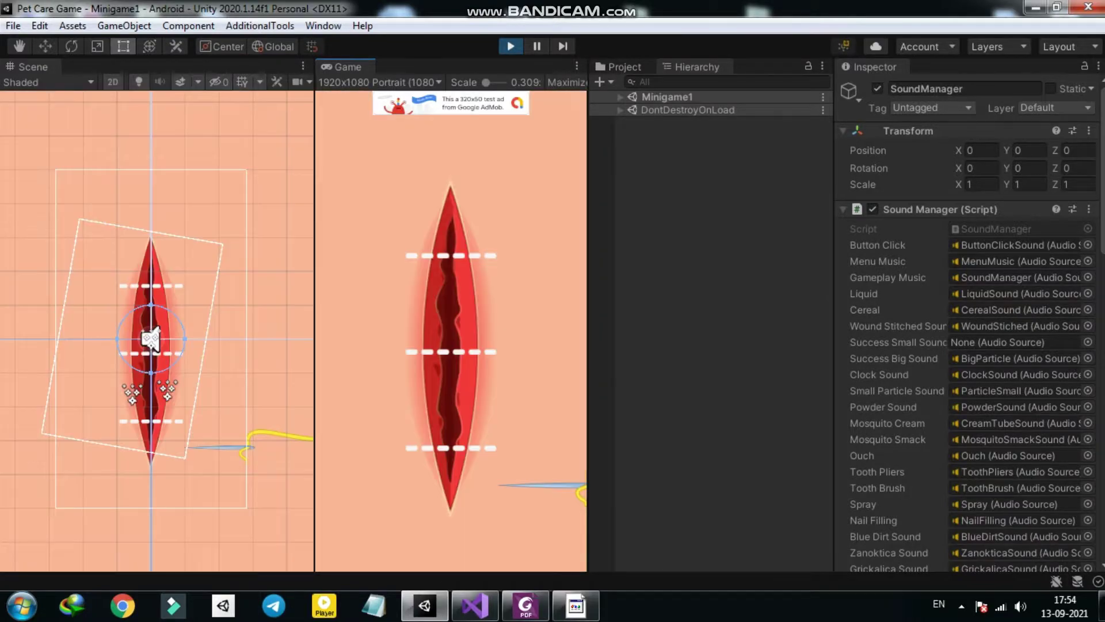
click(480, 445)
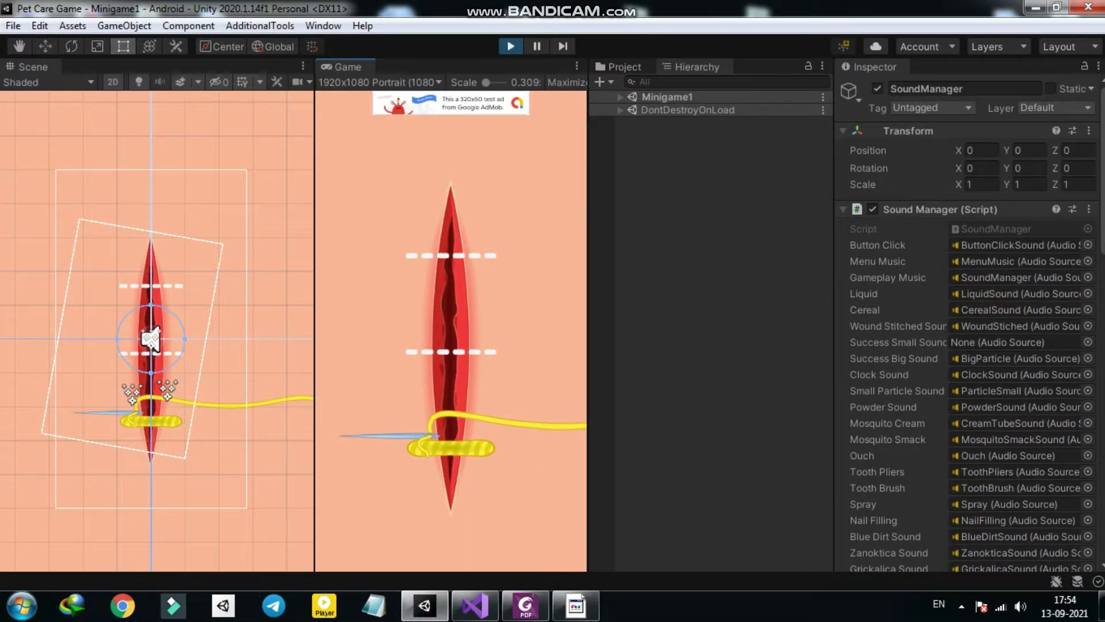
click(501, 345)
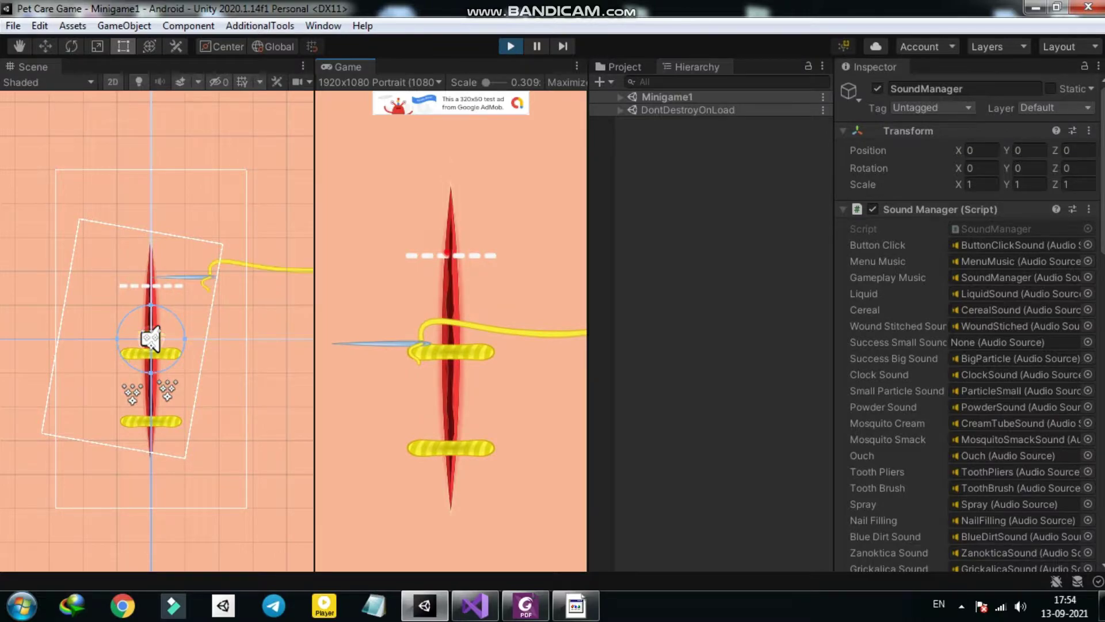
click(451, 255)
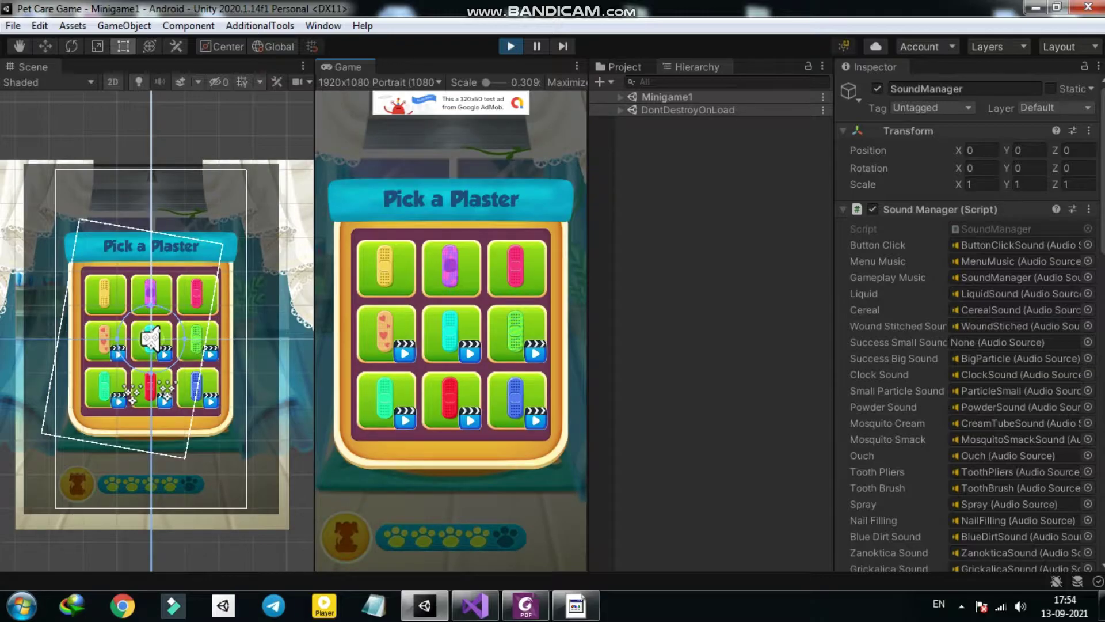
- Unlock the heart and cyan plasters via test ads and apply both to the bunny
click(402, 352)
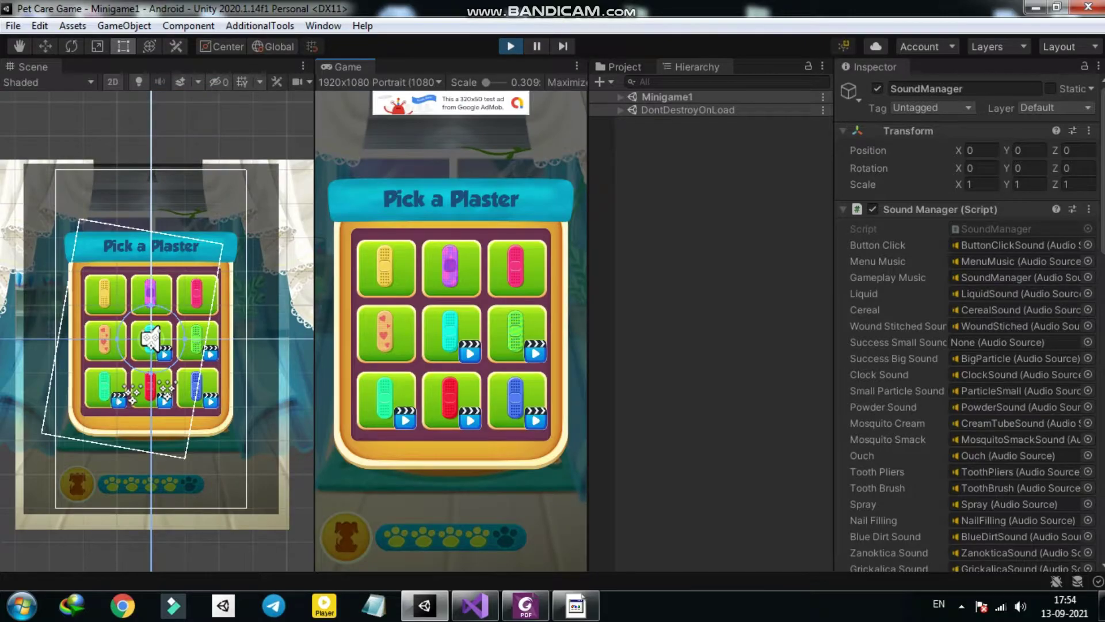
click(470, 353)
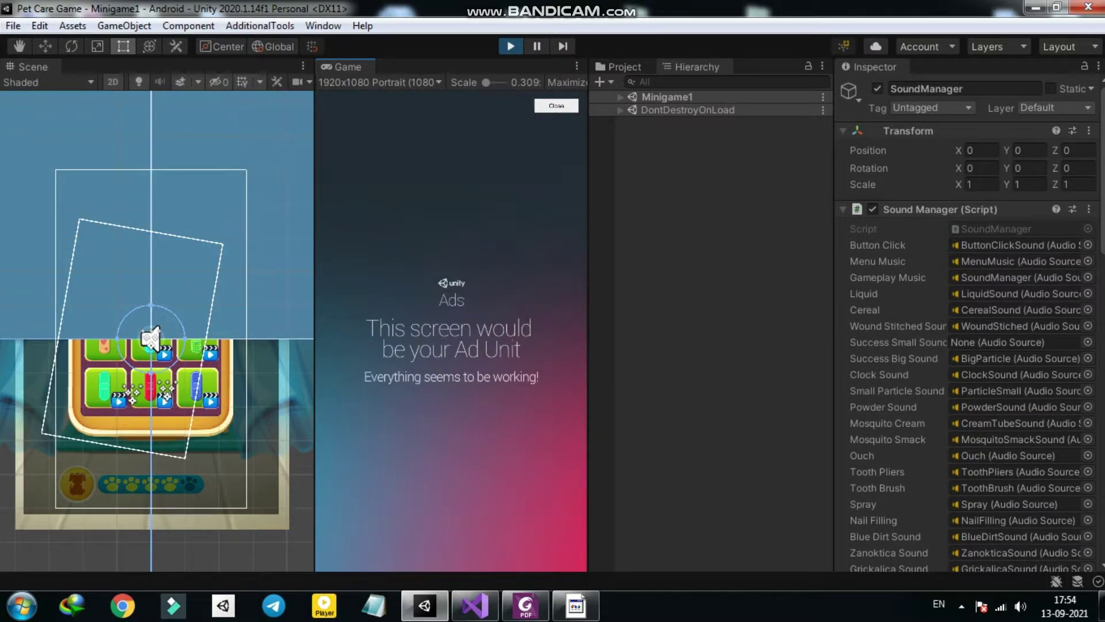
click(556, 105)
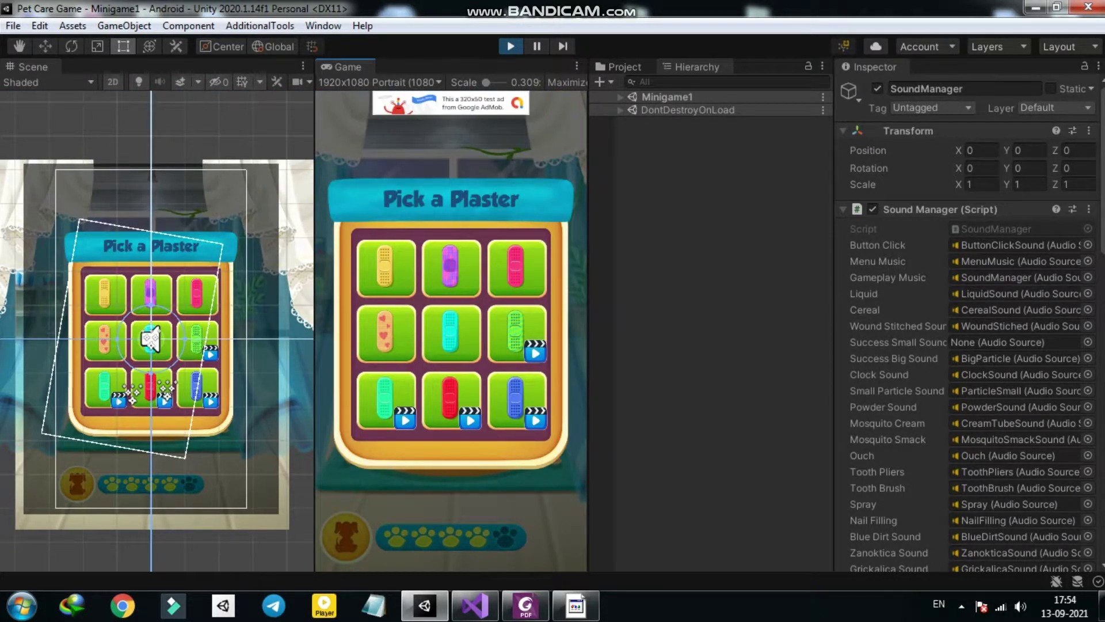
click(561, 106)
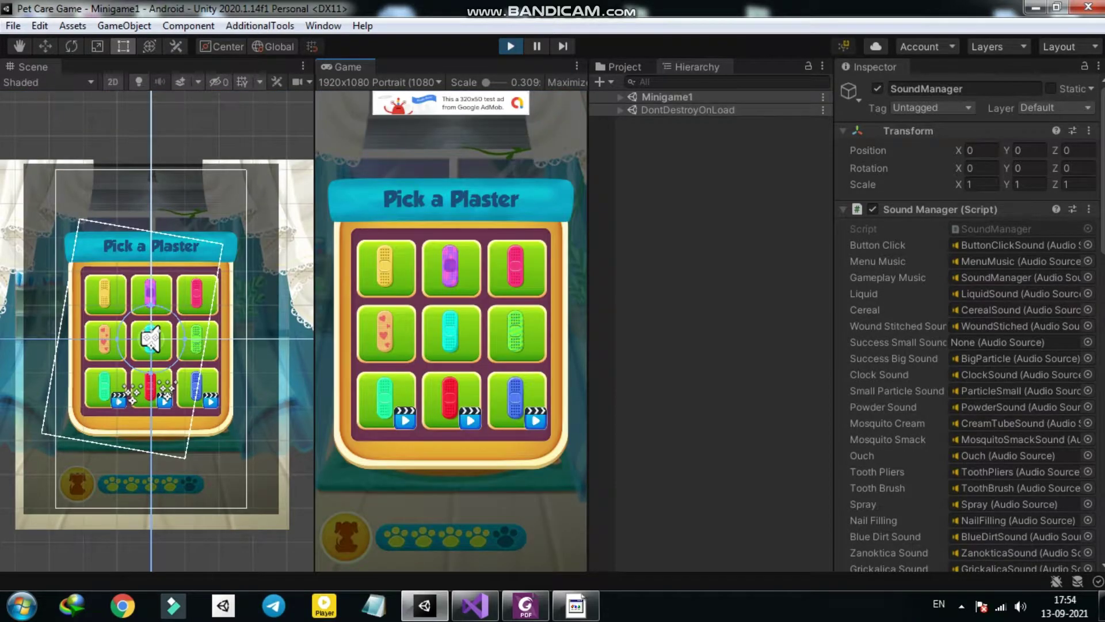
click(386, 332)
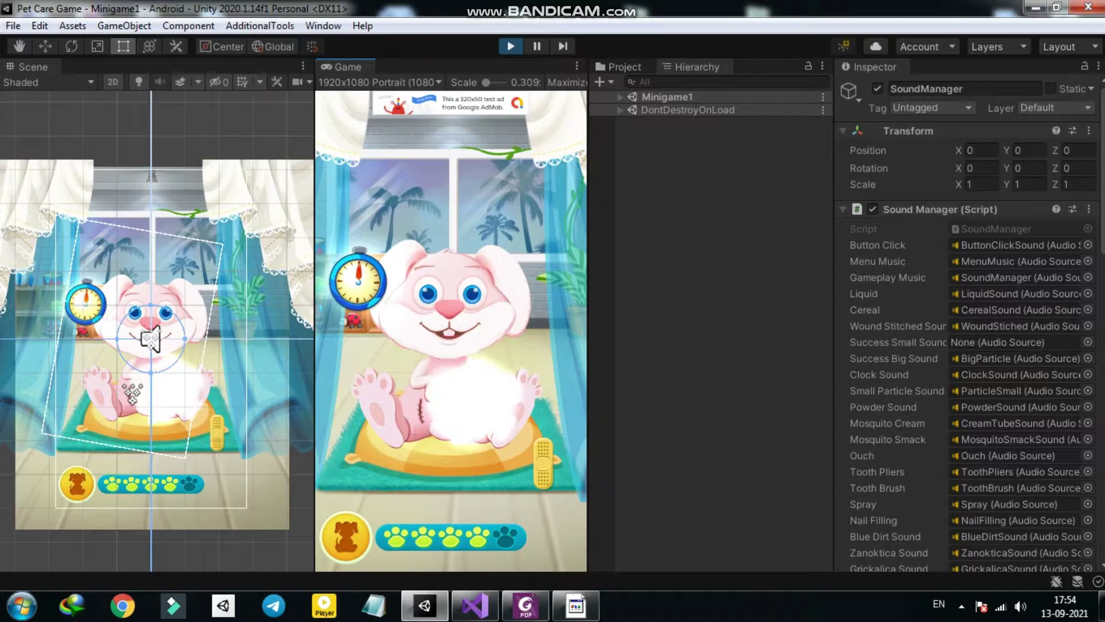
click(533, 460)
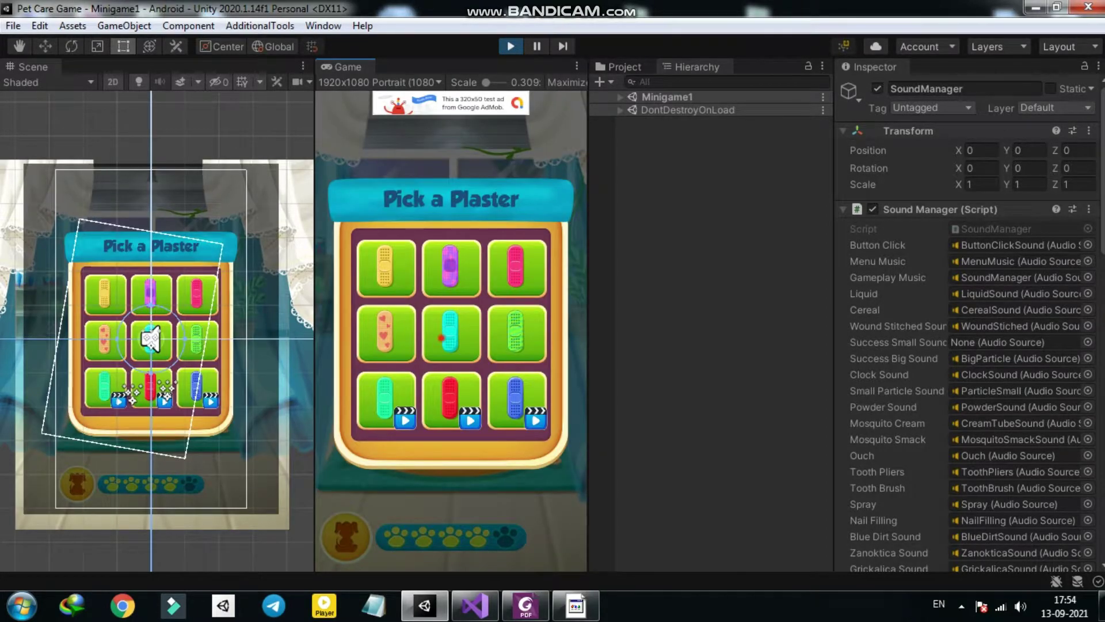
click(441, 338)
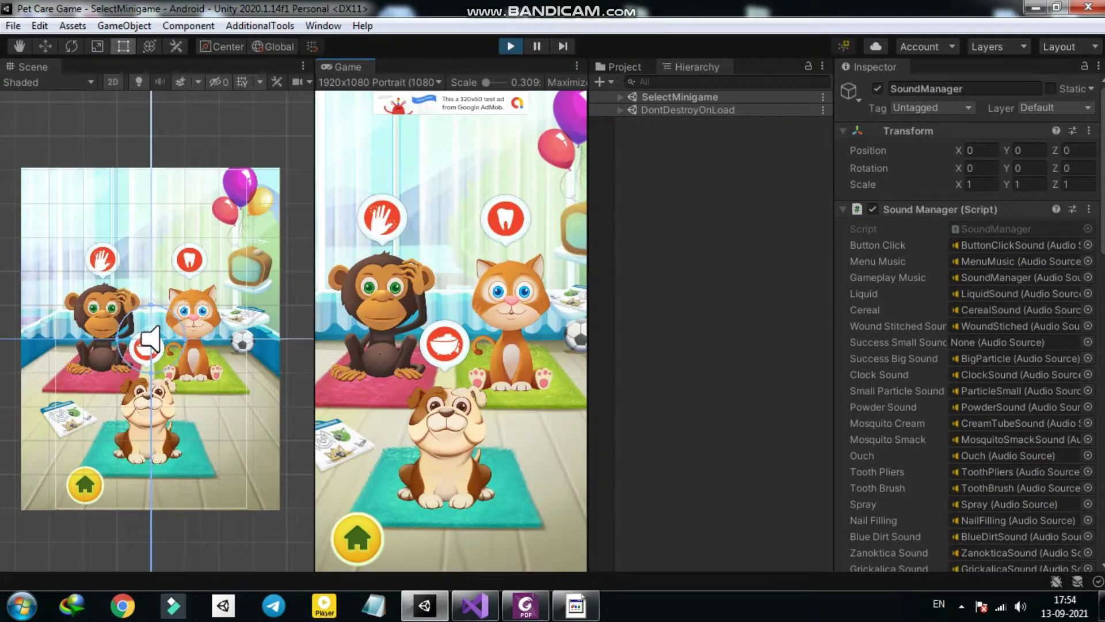
- Go back home, press Play, and open the monkey's nail-care minigame
click(356, 544)
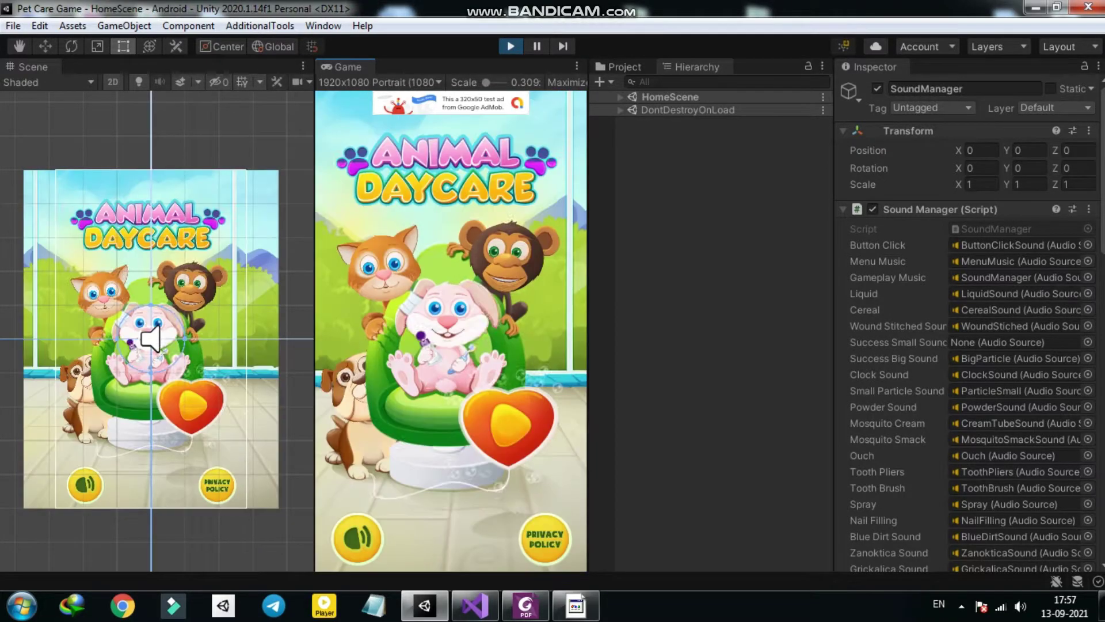
click(508, 429)
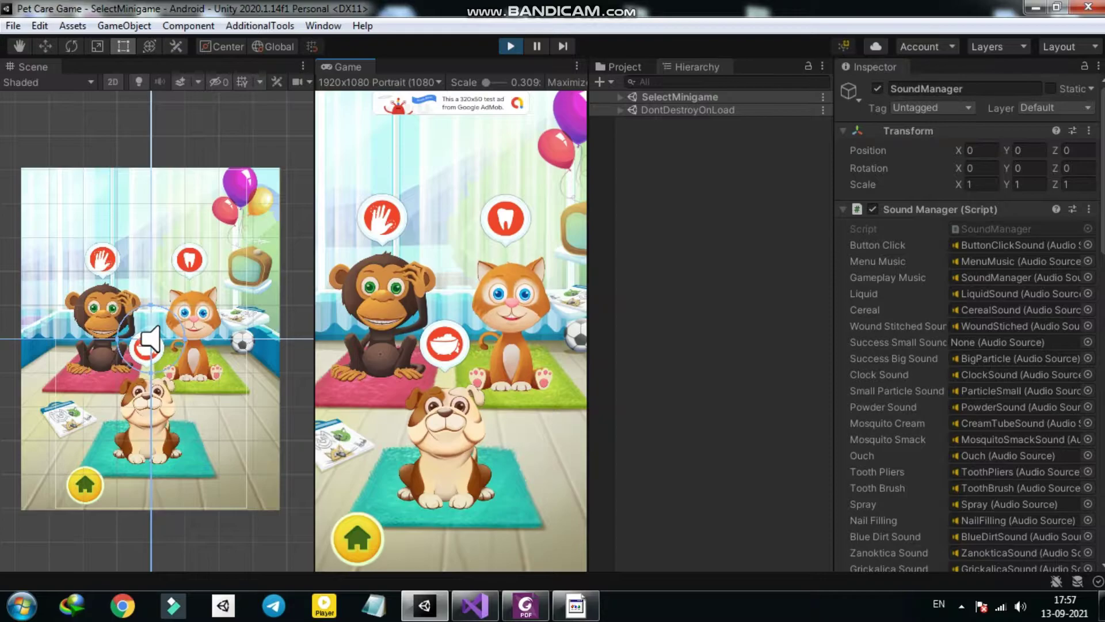
click(382, 221)
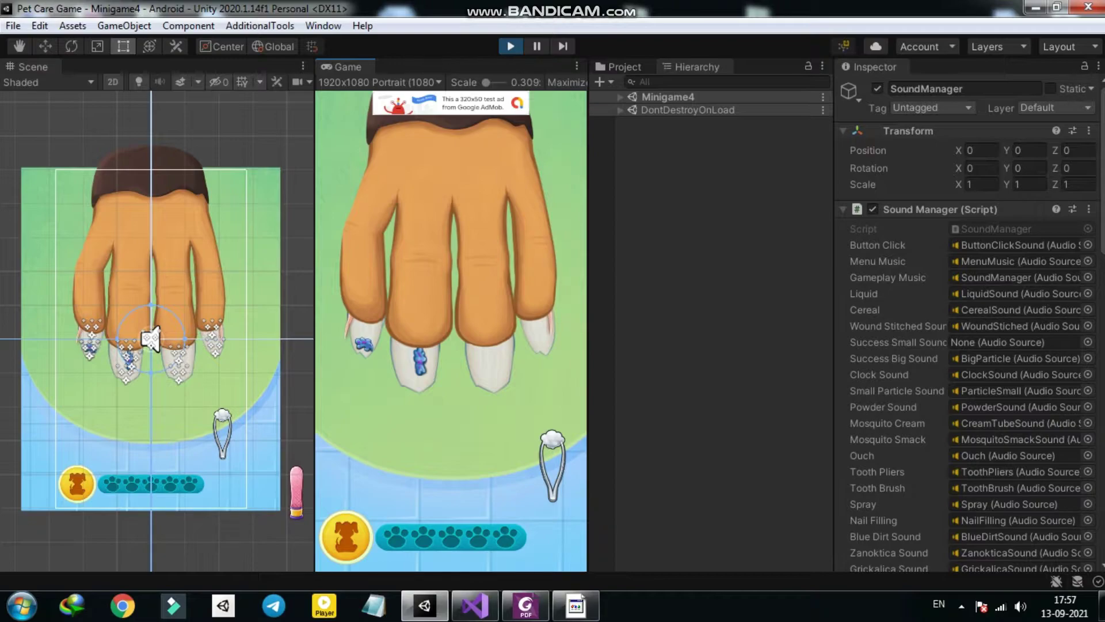
- Quit the nail minigame, dismiss the interstitial test ad, and stop Play mode
key(Escape)
click(489, 385)
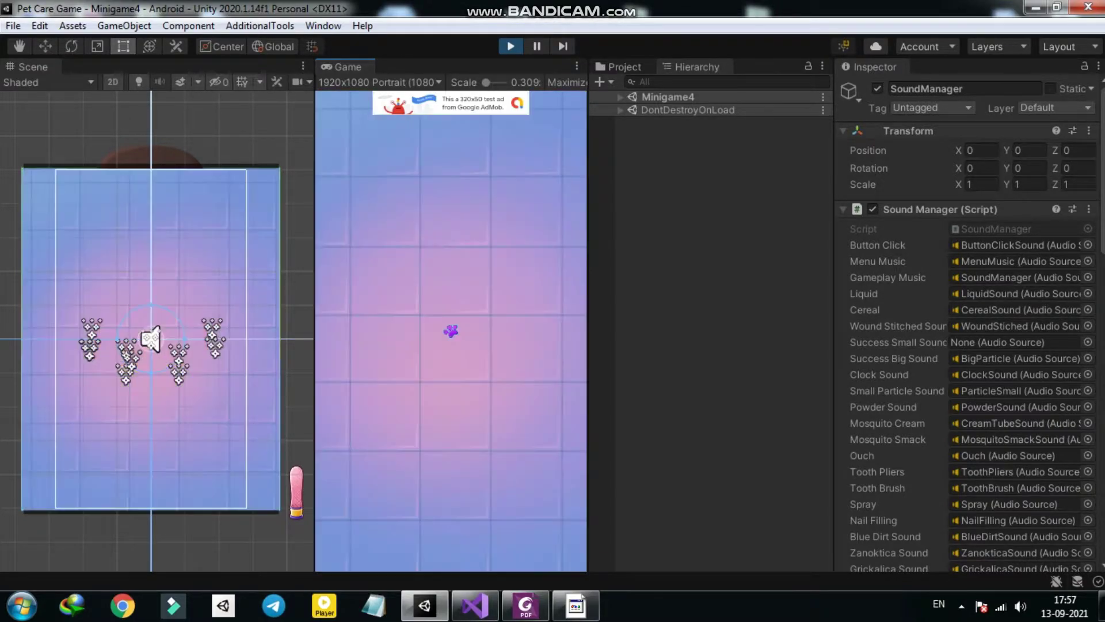
click(350, 151)
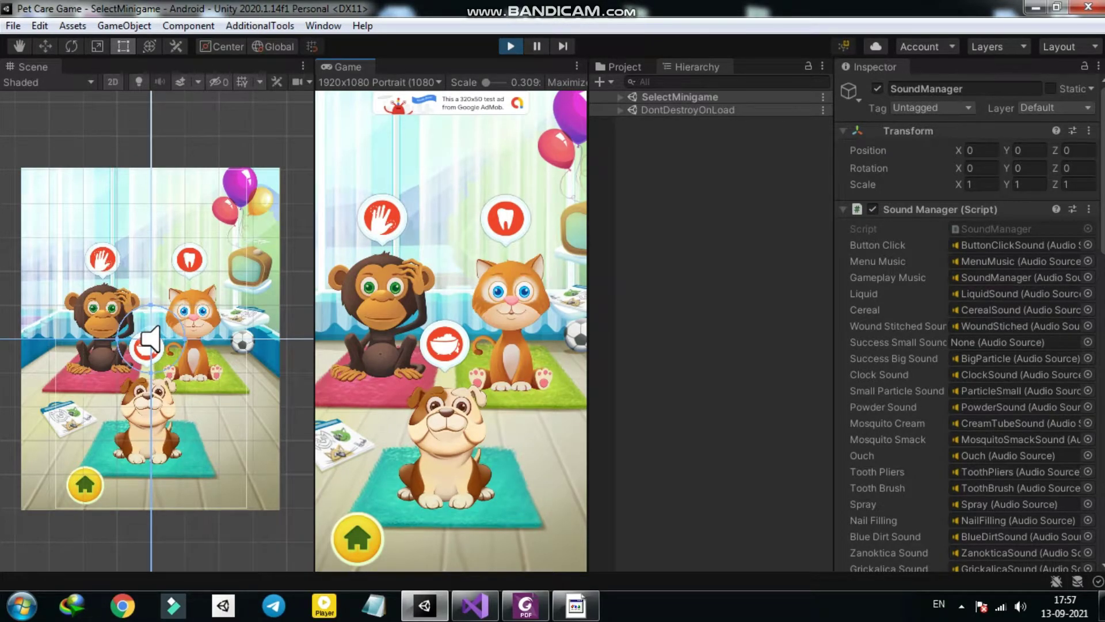
key(ctrl+p)
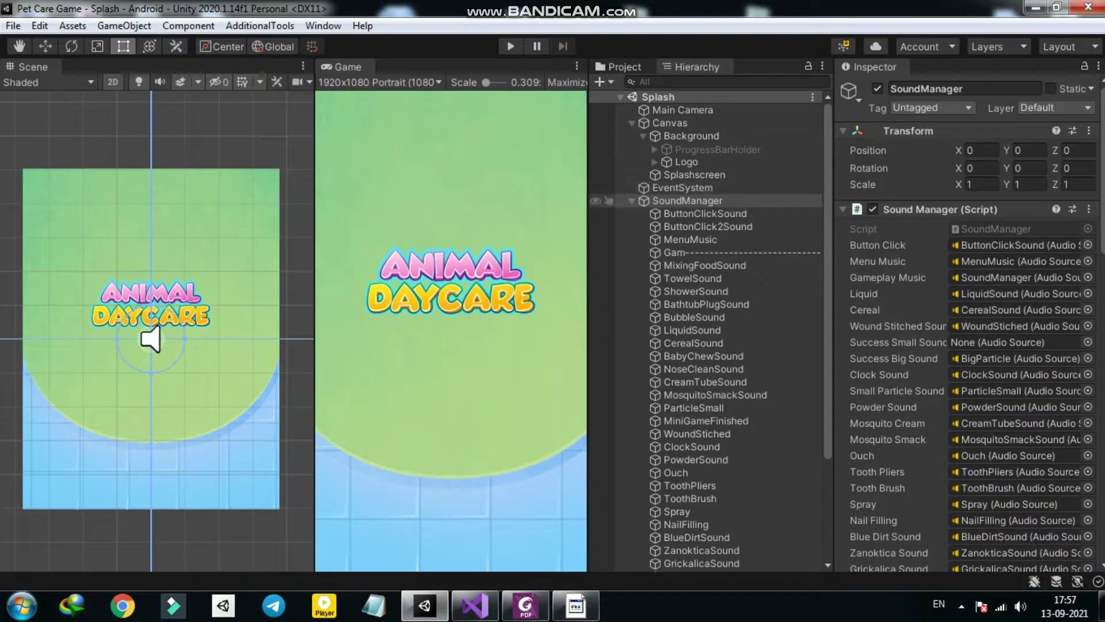
- Check AdsManager's AdMob app, interstitial and video IDs and the Unity Ads game ID and placement
click(631, 200)
click(667, 241)
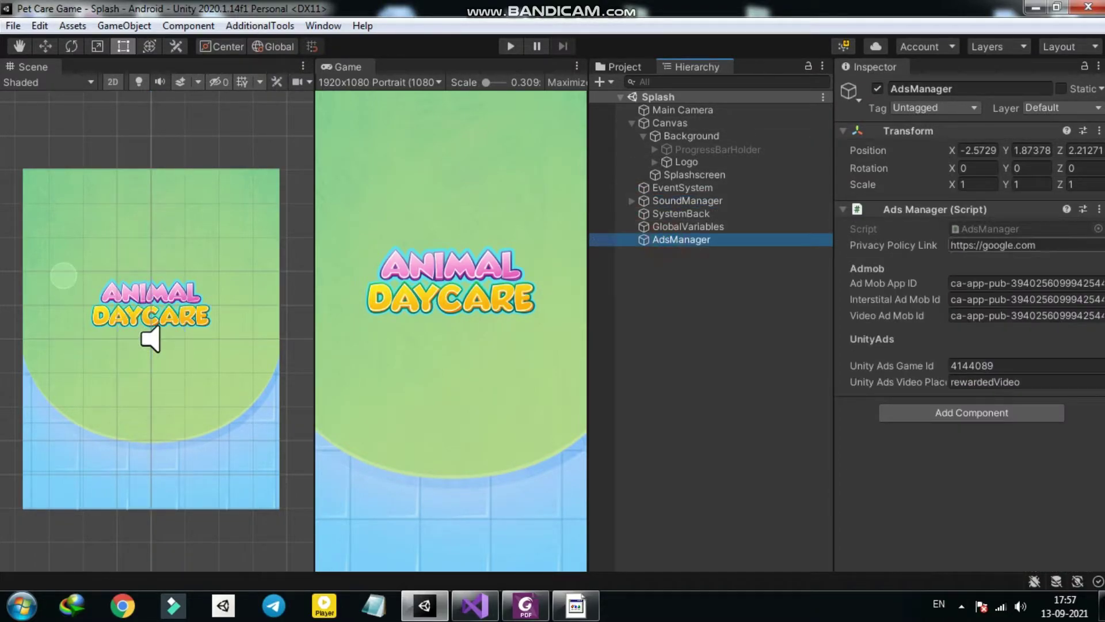
click(980, 283)
click(1007, 301)
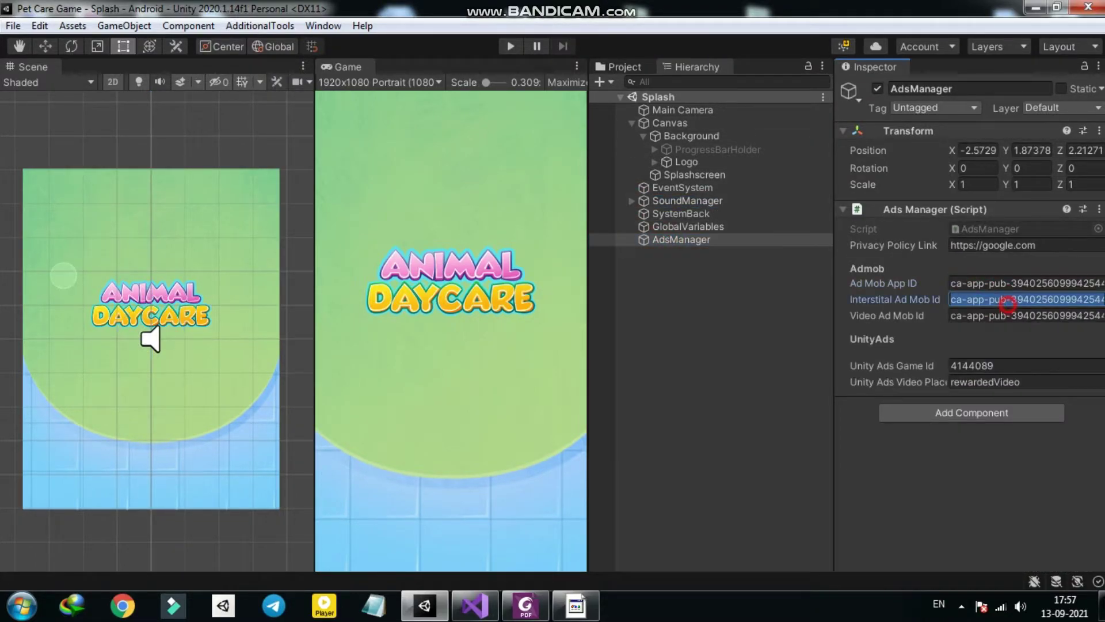
click(1024, 318)
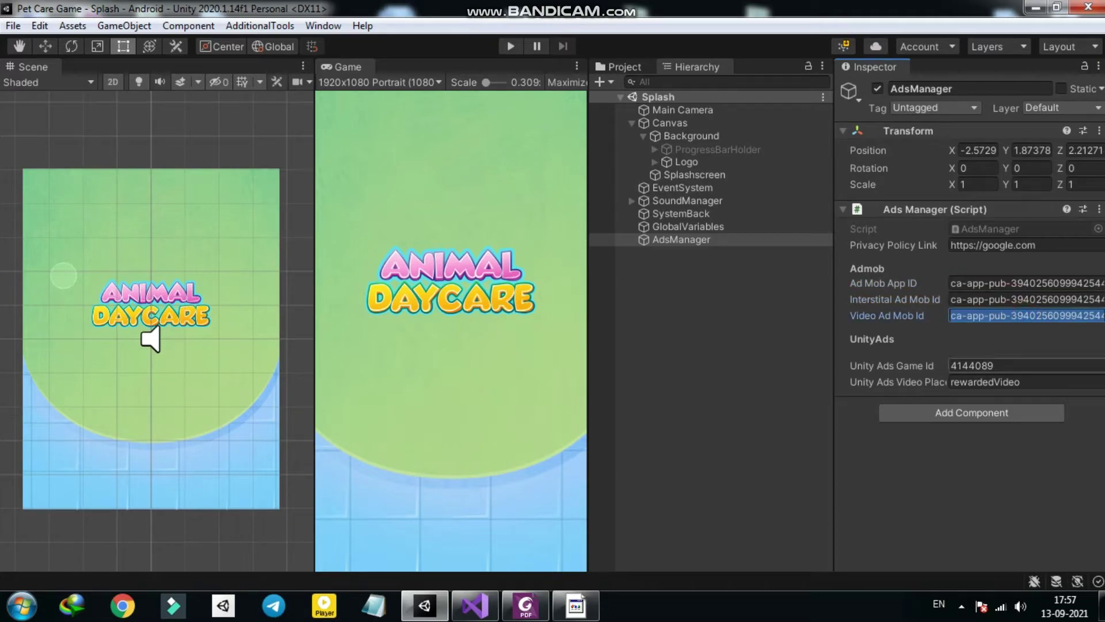
click(993, 365)
click(1010, 381)
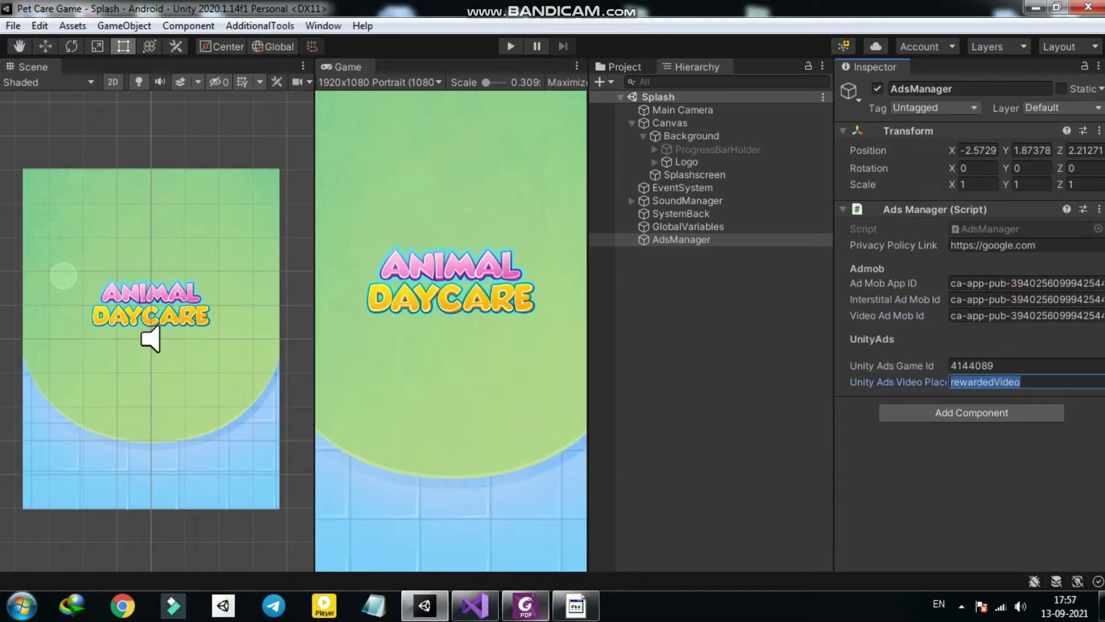
click(474, 605)
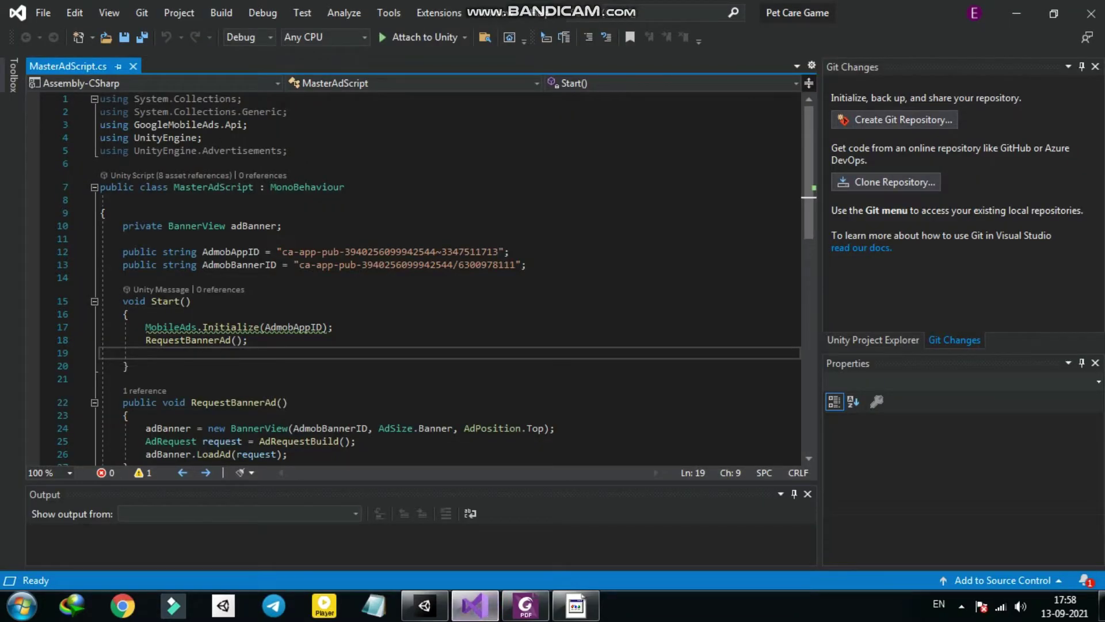
- Select the AdmobAppID and AdmobBannerID strings on lines 12–13, then return to Unity
drag(499, 251, 282, 252)
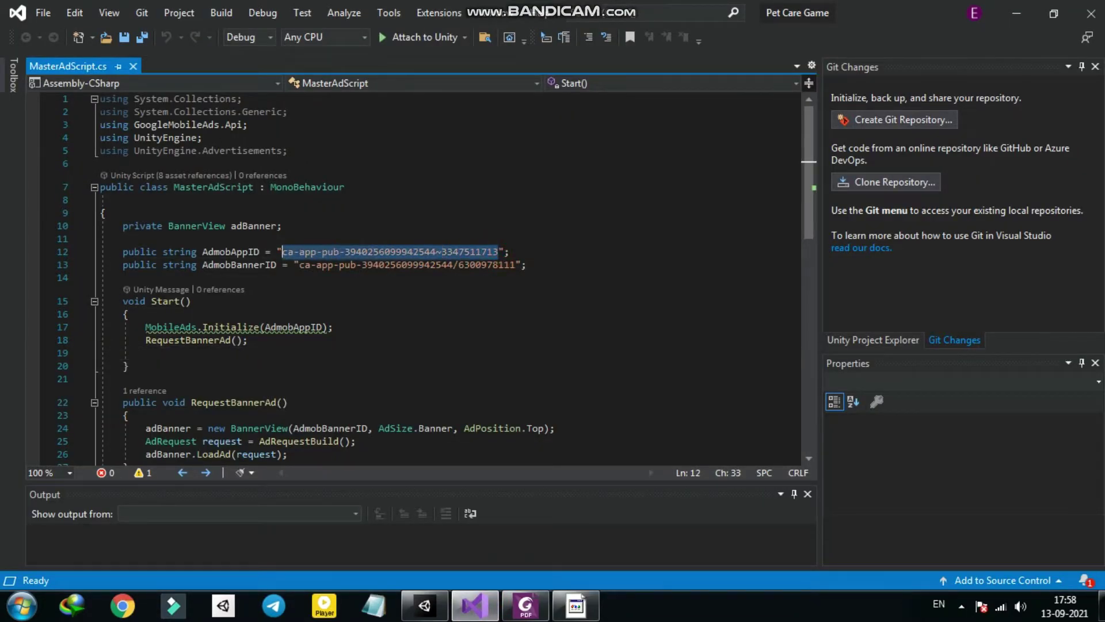
drag(515, 264, 391, 264)
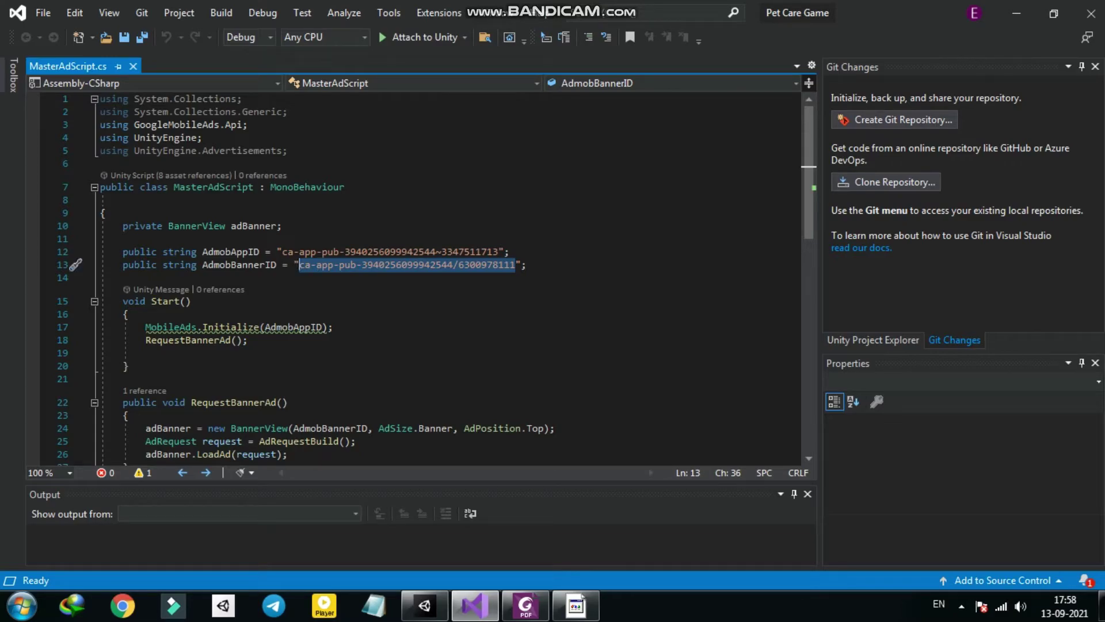
key(alt+Tab)
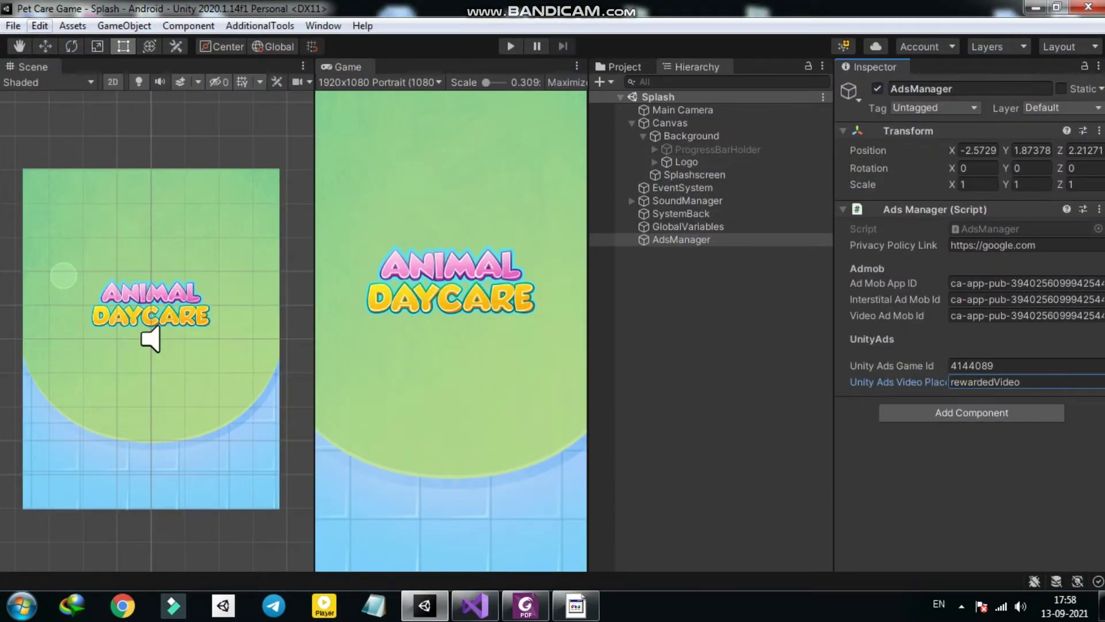
- Check the Android App ID in Google Mobile Ads settings, then open Build Settings
click(61, 26)
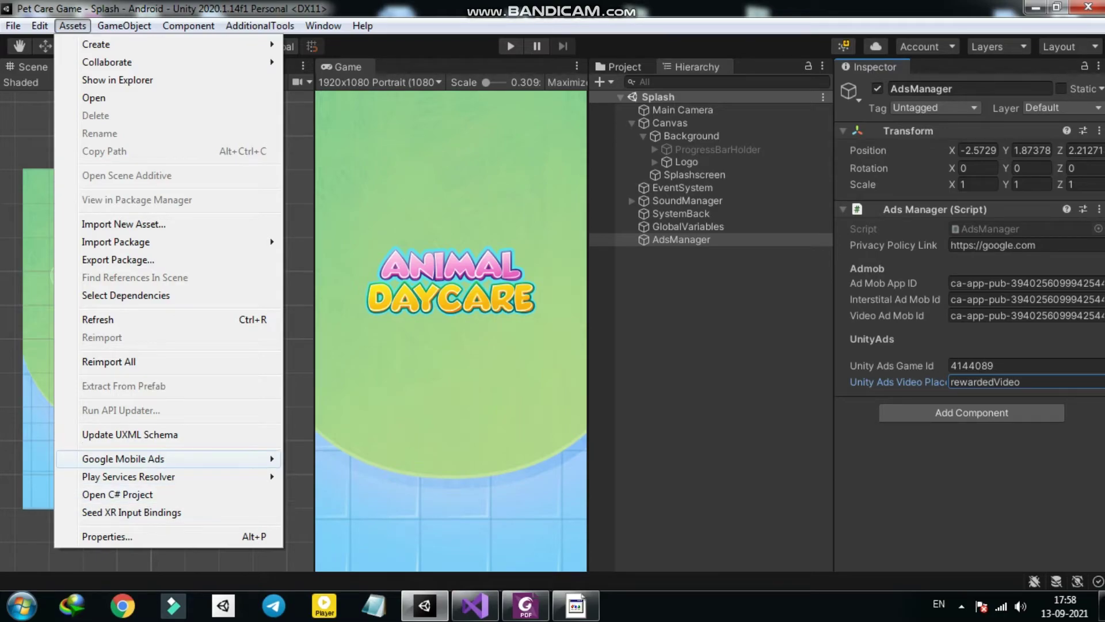
click(139, 459)
click(343, 458)
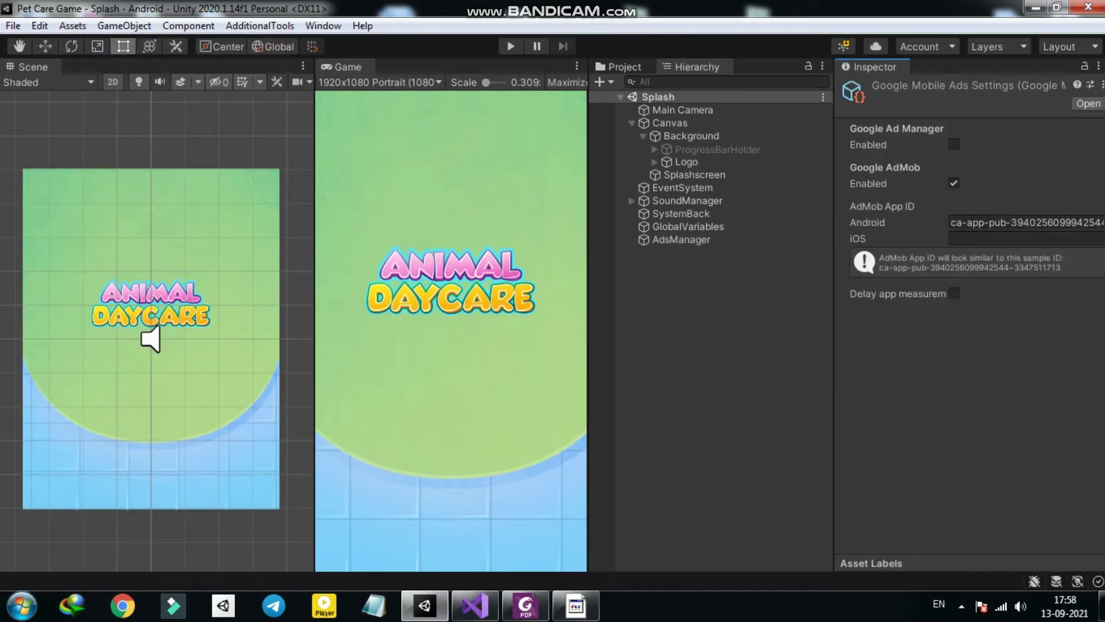
click(971, 222)
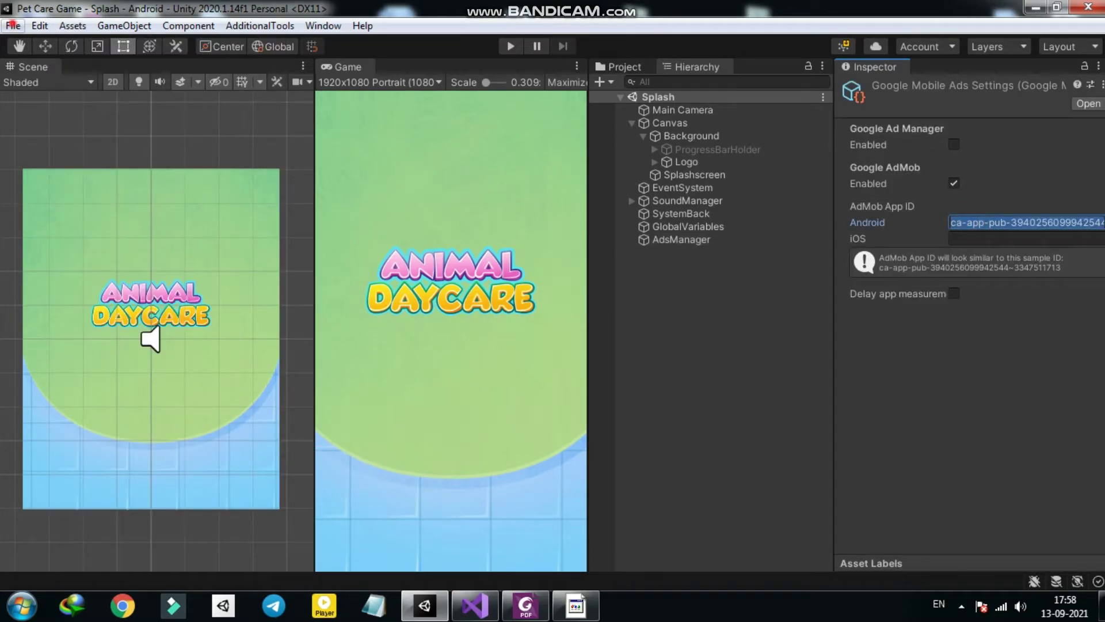
click(13, 25)
click(61, 188)
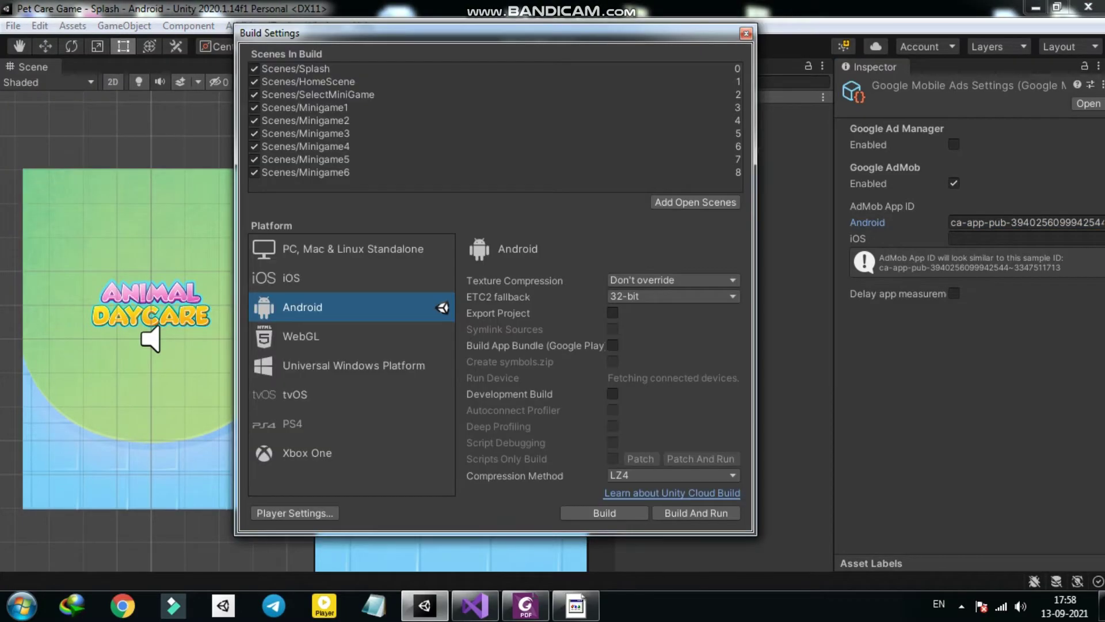
click(295, 513)
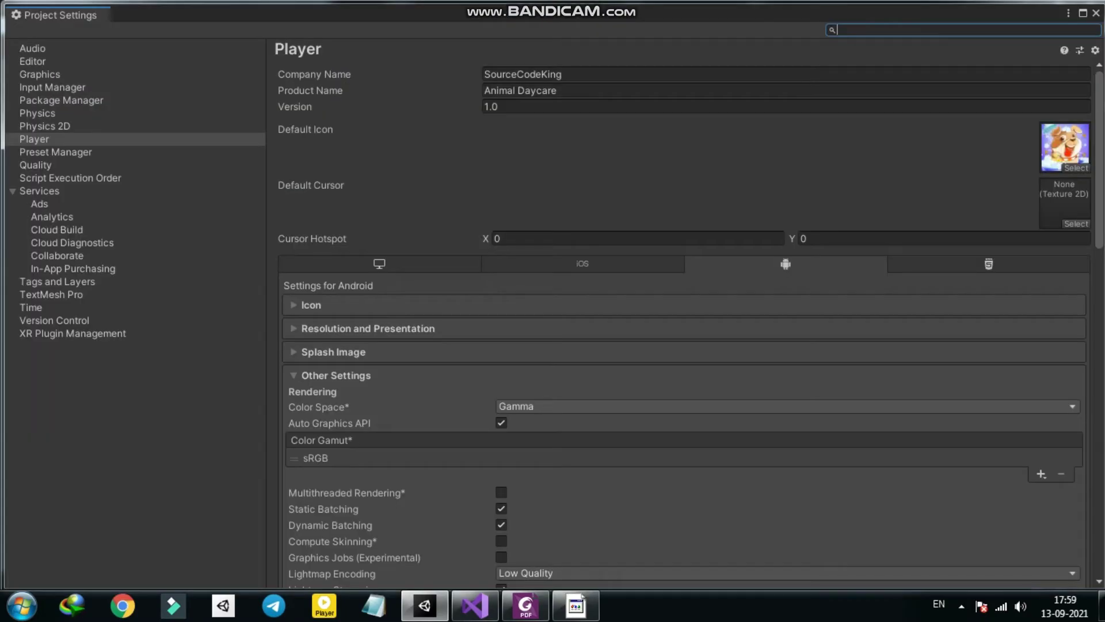
click(569, 75)
click(565, 91)
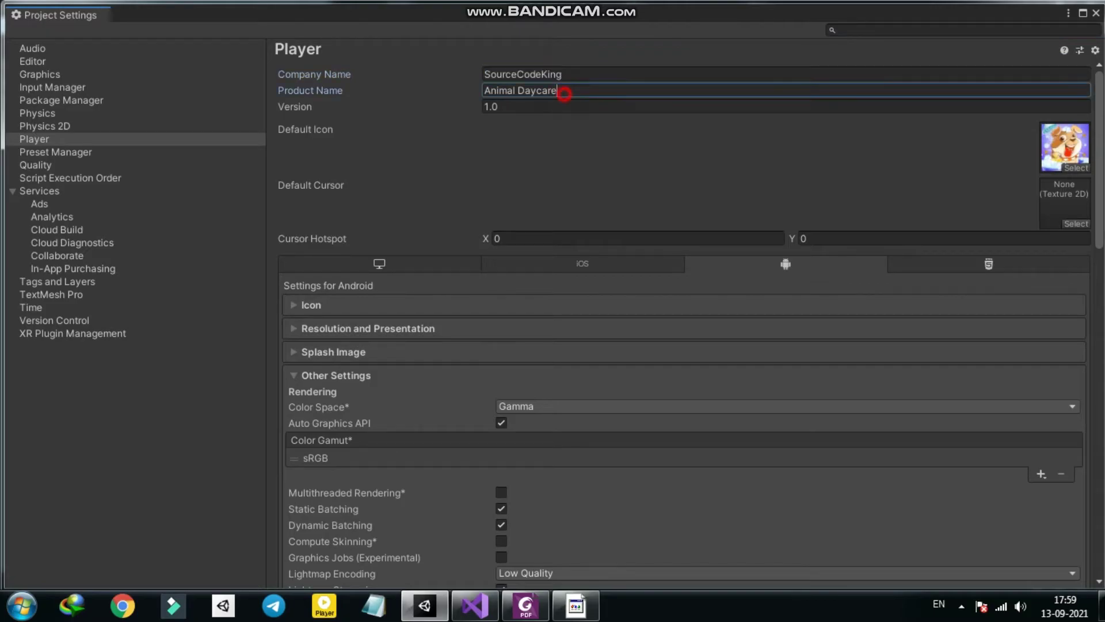
click(546, 108)
scroll(684, 316, down, 3)
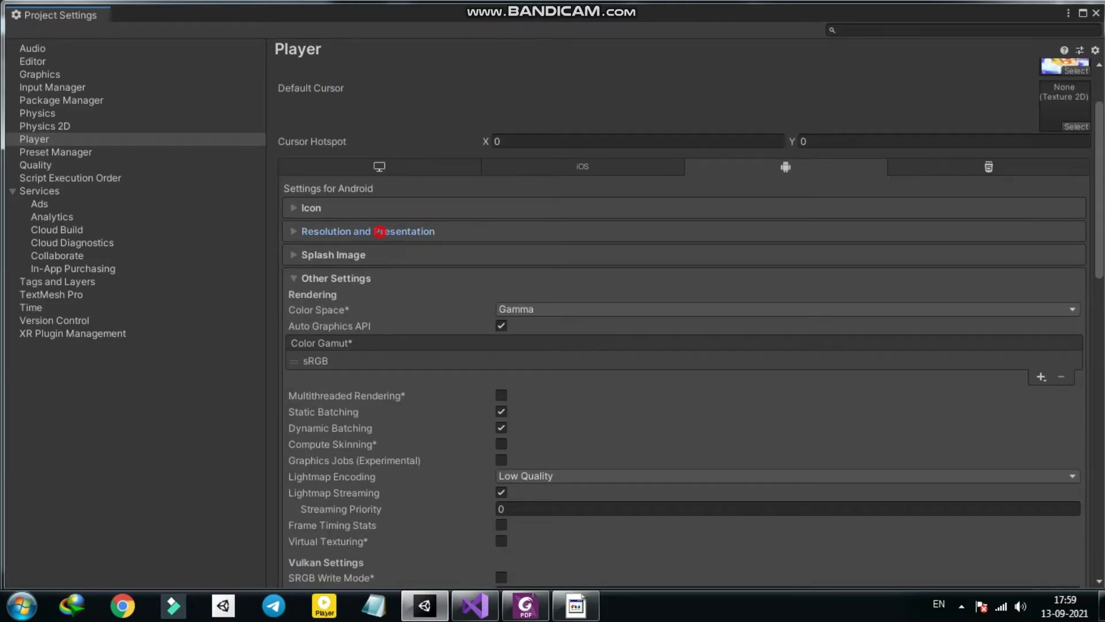
click(379, 232)
click(560, 403)
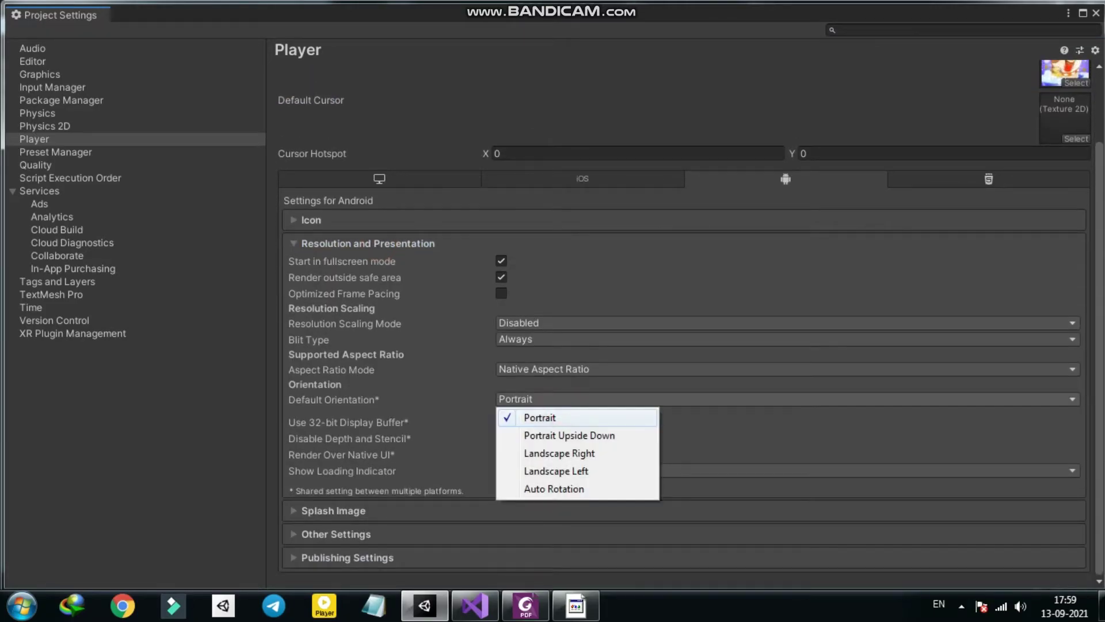
click(552, 416)
click(336, 533)
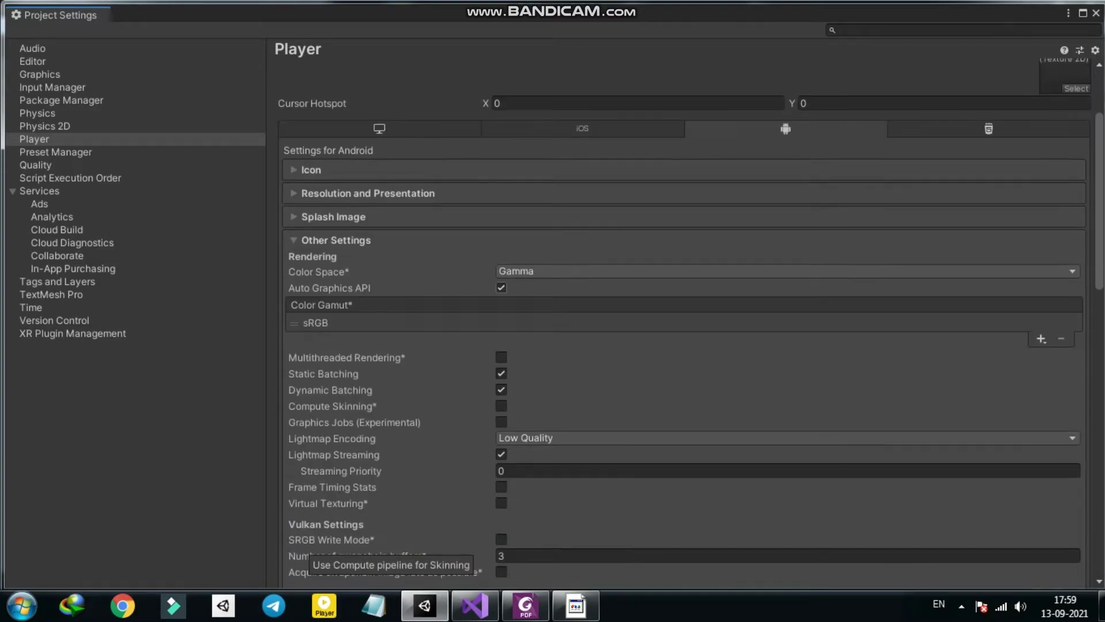
scroll(374, 547, down, 10)
click(656, 220)
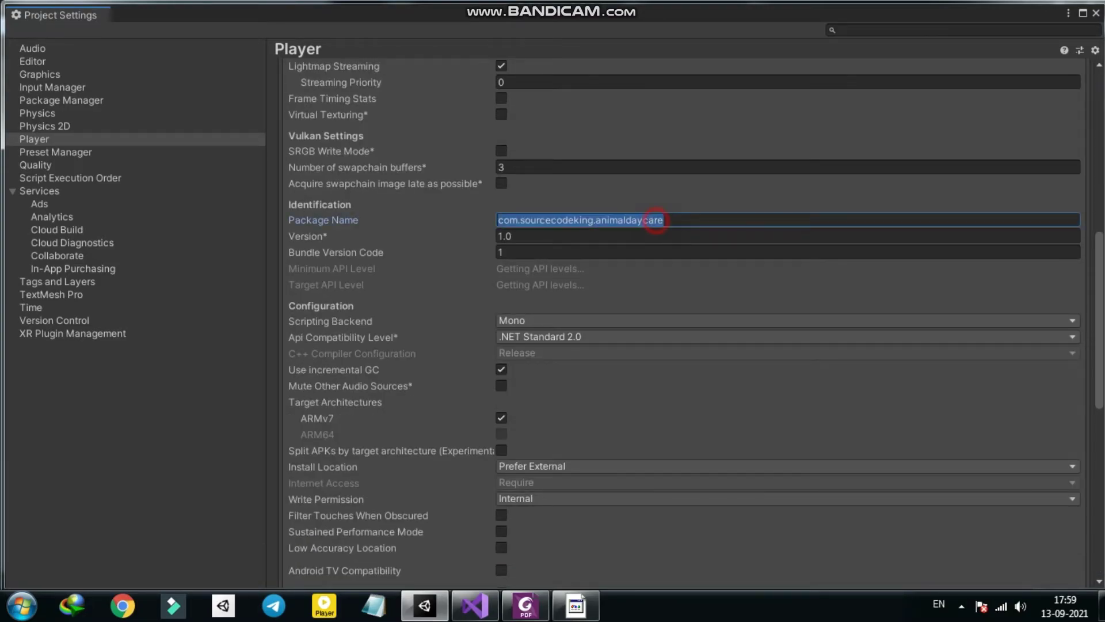
click(538, 236)
click(523, 251)
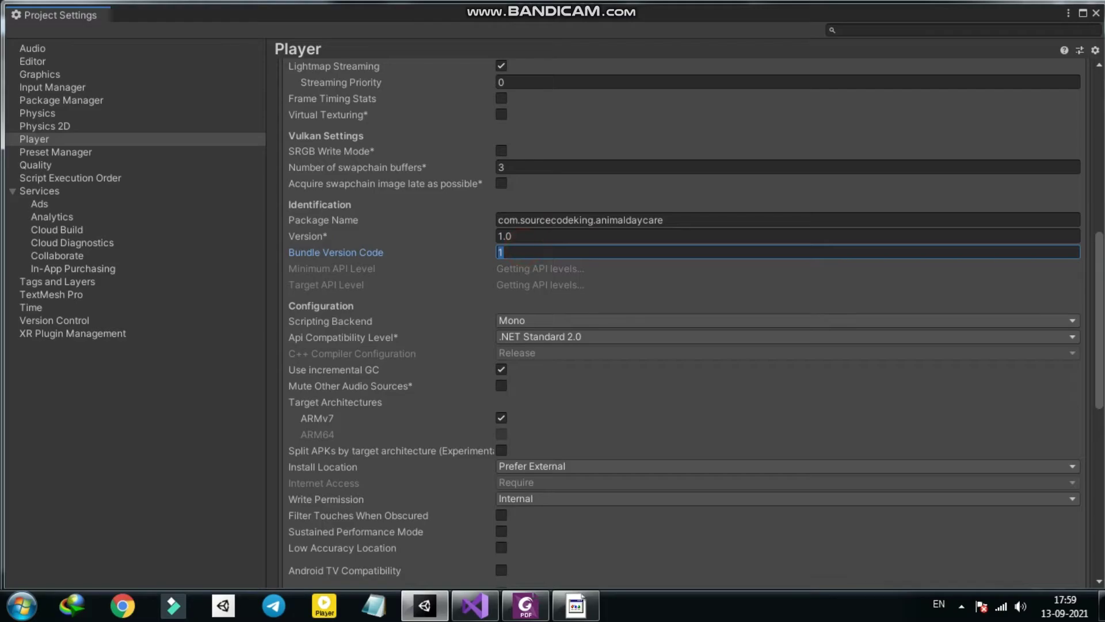
click(598, 268)
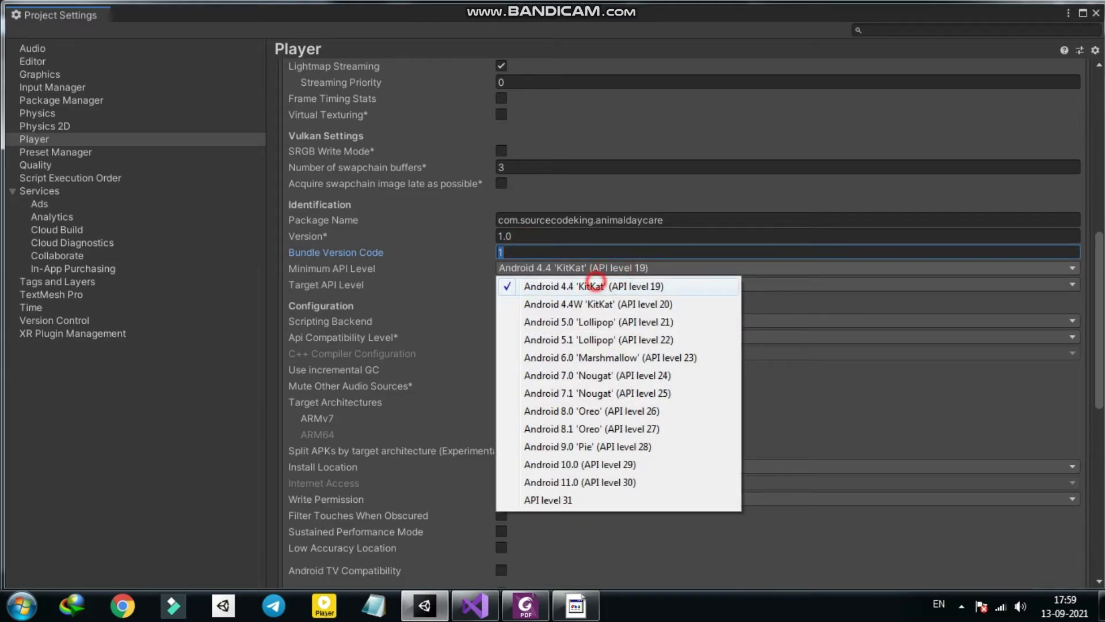
- Keep minimum API 19, target API level 31, use IL2CPP and .NET 4.x compatibility
click(596, 286)
click(583, 284)
click(560, 498)
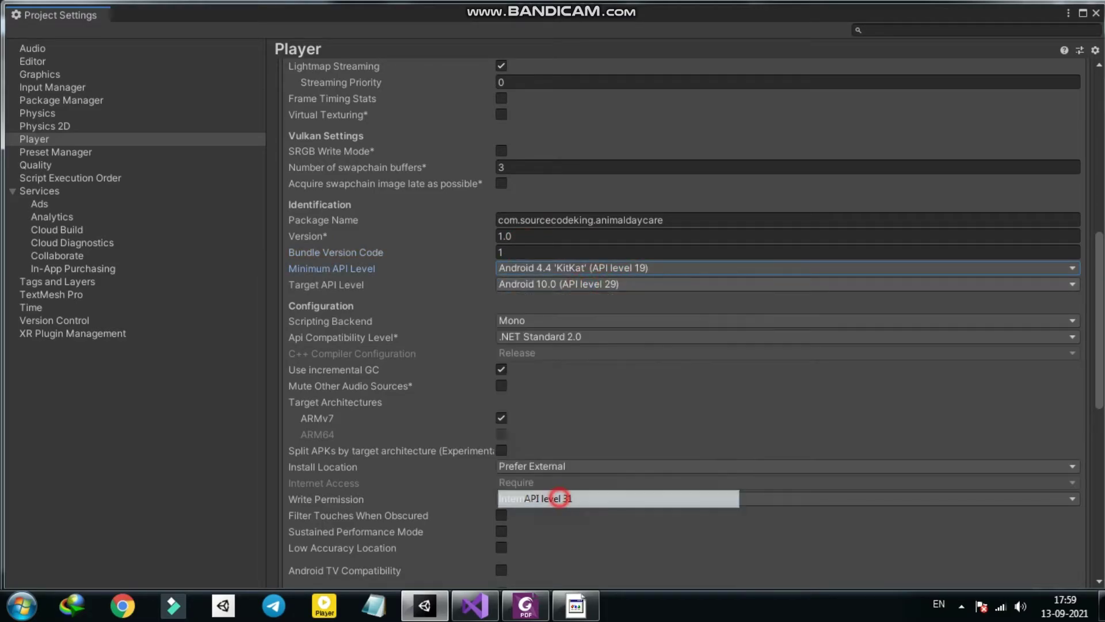
click(528, 321)
click(536, 356)
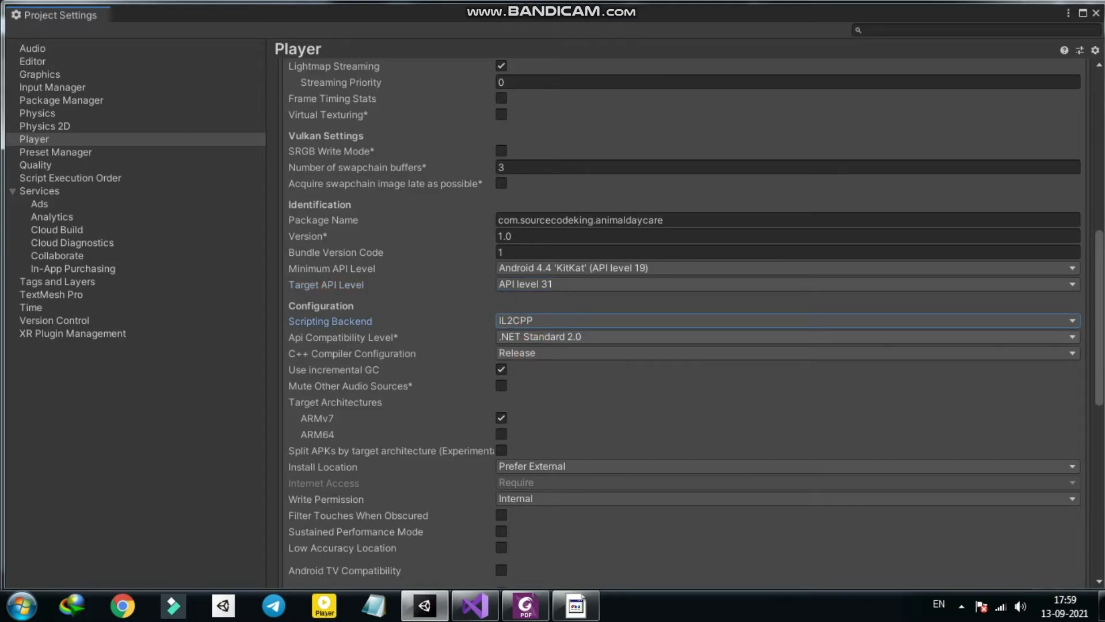
click(586, 337)
click(546, 353)
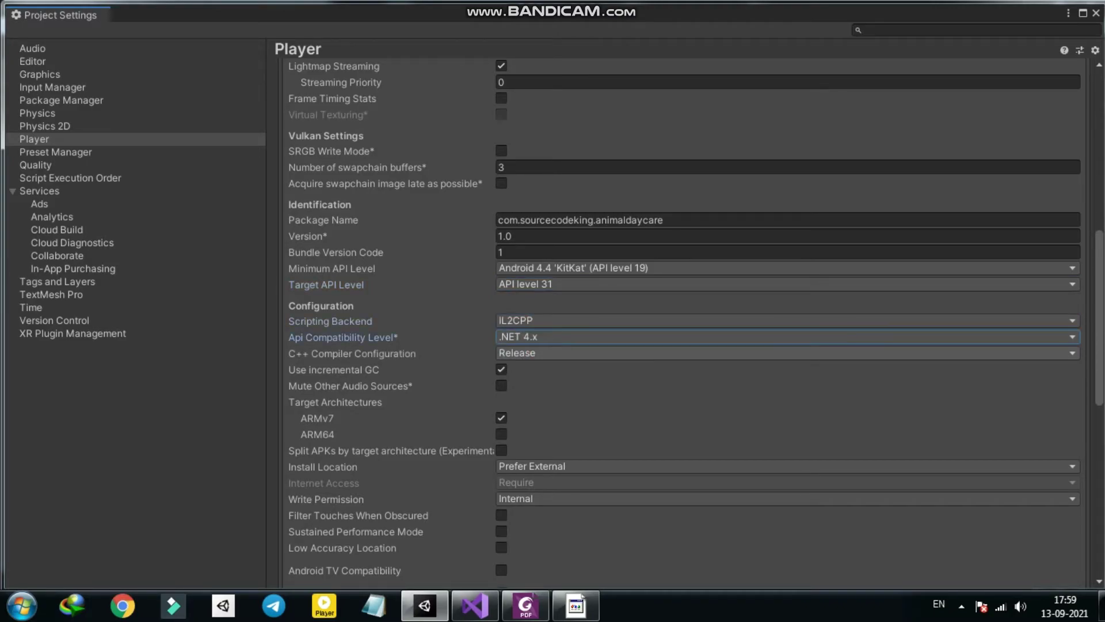
- Add ARM64 to target architectures and enable Minify Release under Publishing Settings
click(501, 433)
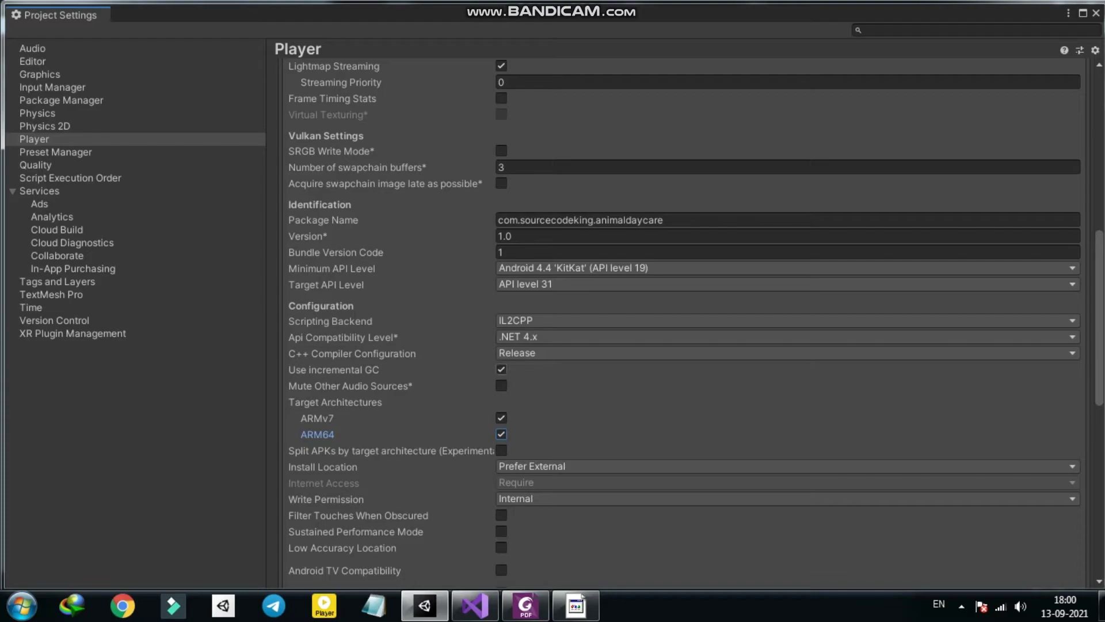
scroll(683, 323, down, 5)
scroll(683, 322, down, 10)
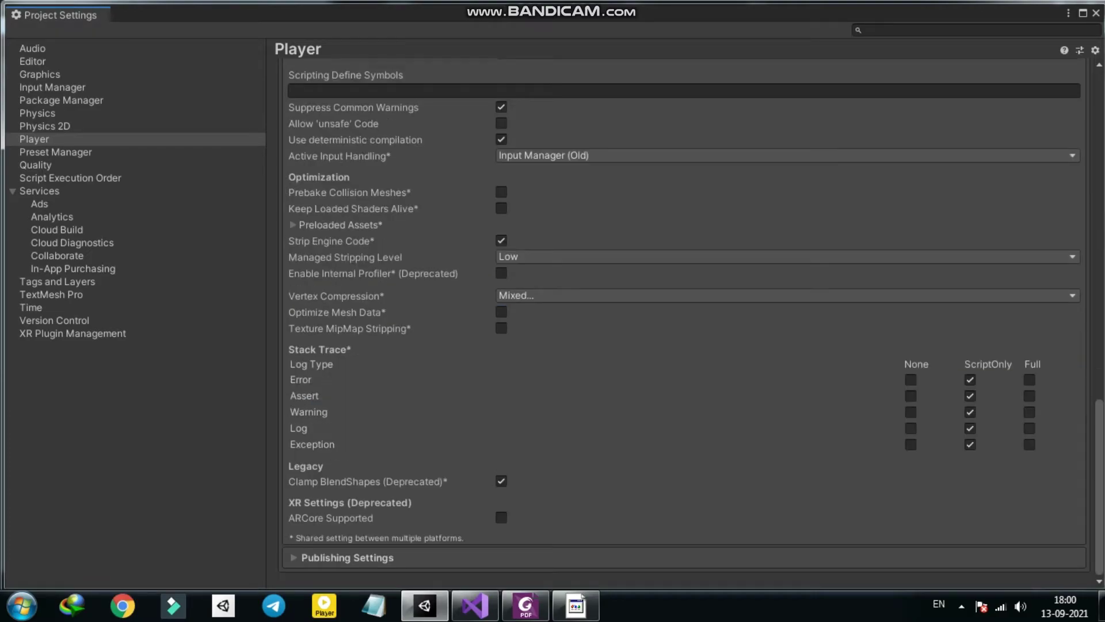
click(411, 557)
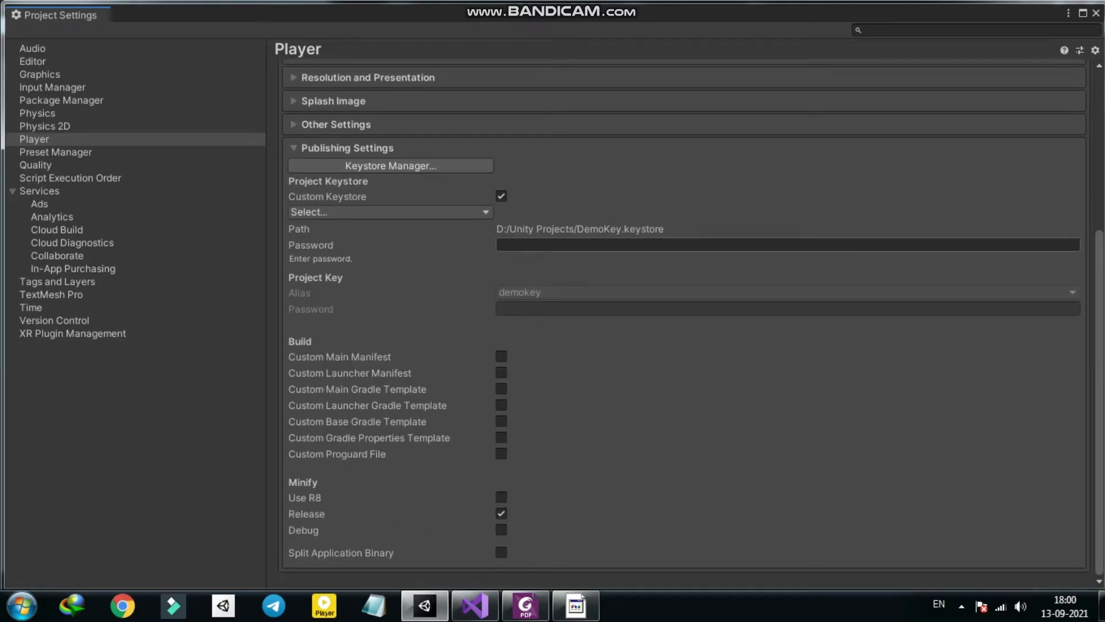
click(501, 514)
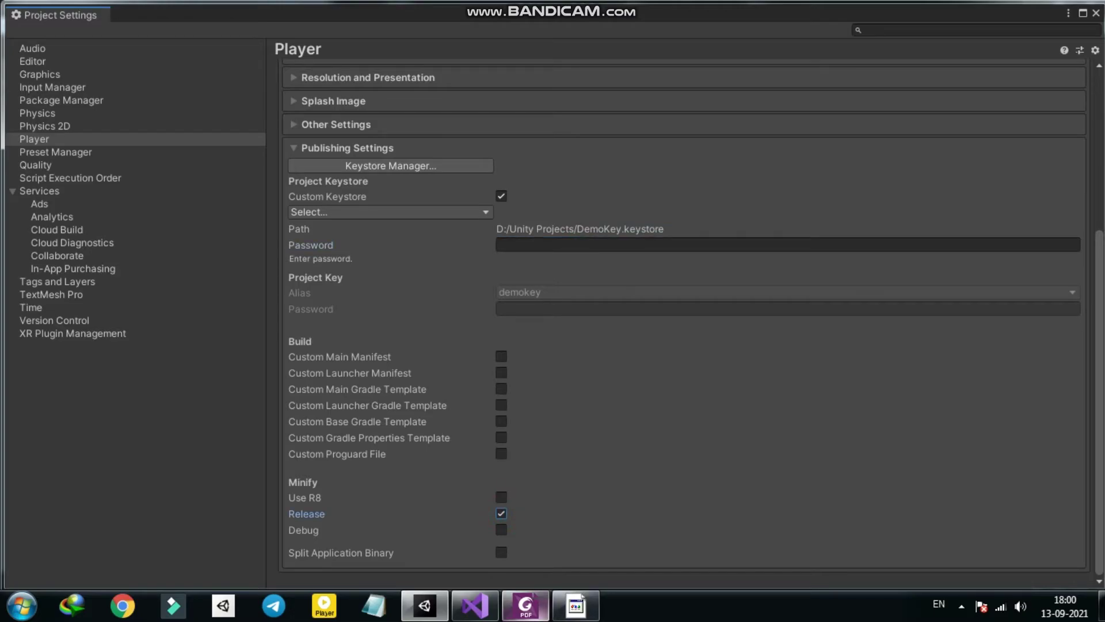
click(525, 606)
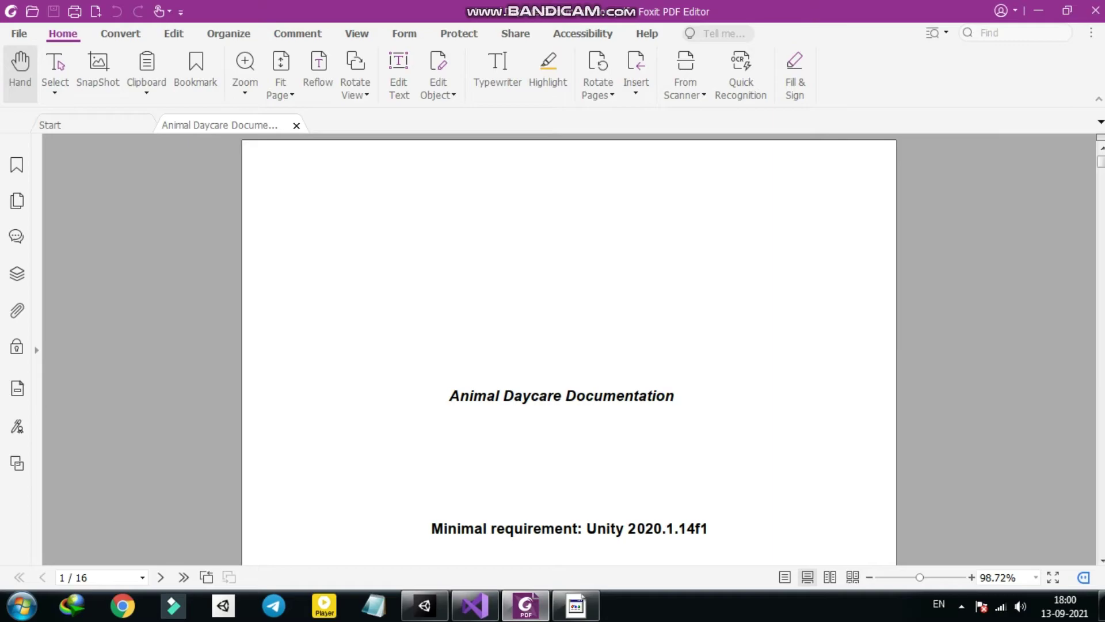
- Scroll through all 16 documentation pages, then back to page 15's Illustrations 37 and 38
scroll(569, 346, down, 3)
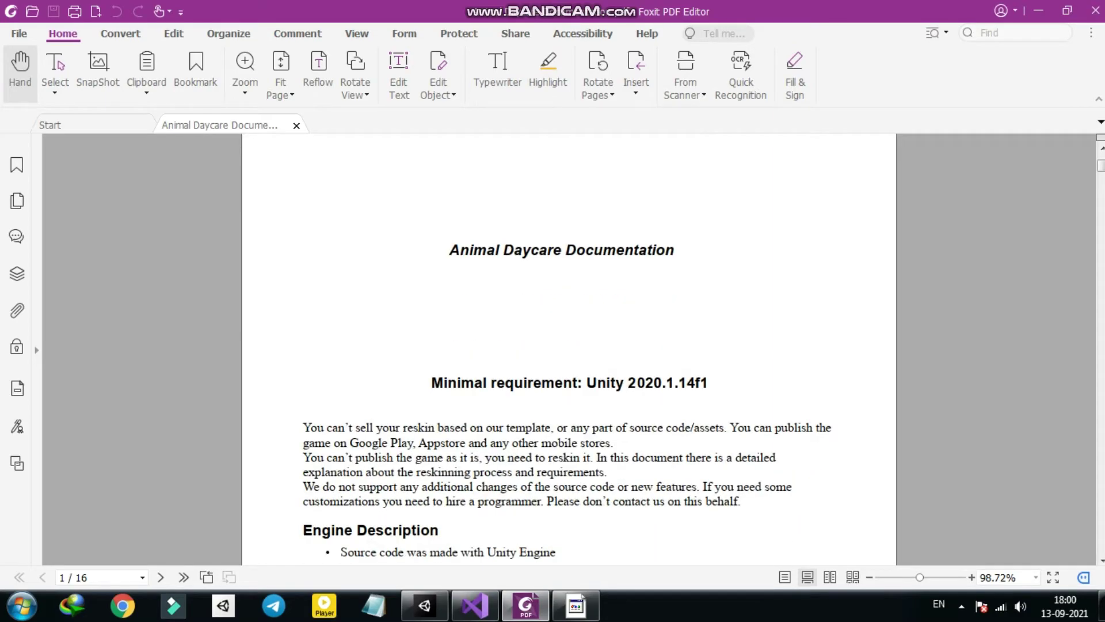
scroll(568, 345, down, 4)
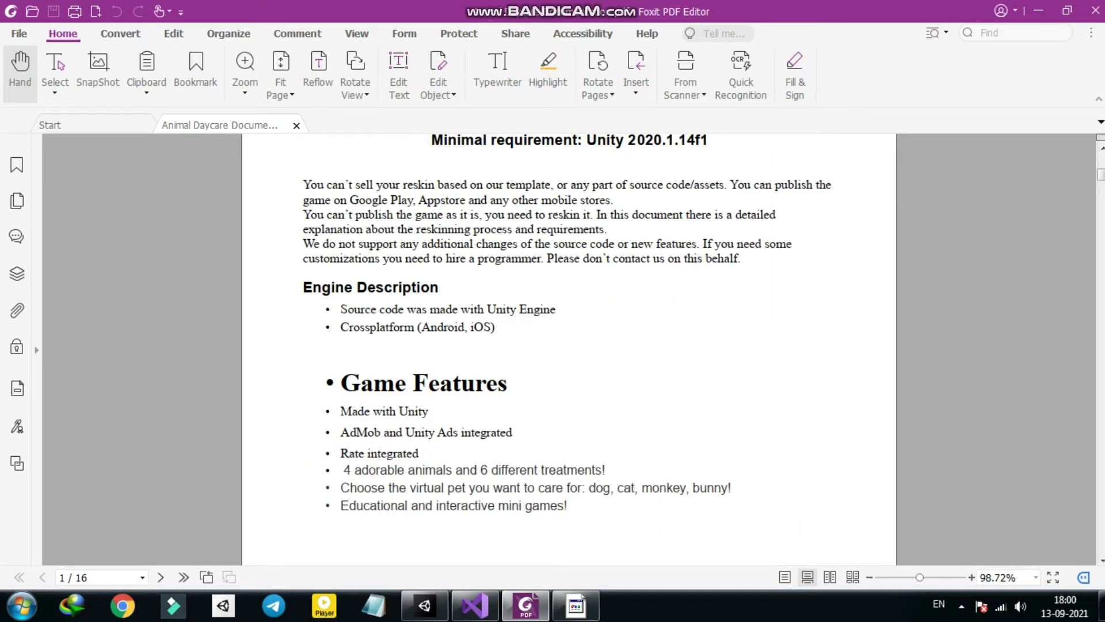
scroll(569, 345, down, 3)
scroll(569, 345, down, 3)
scroll(569, 346, down, 2)
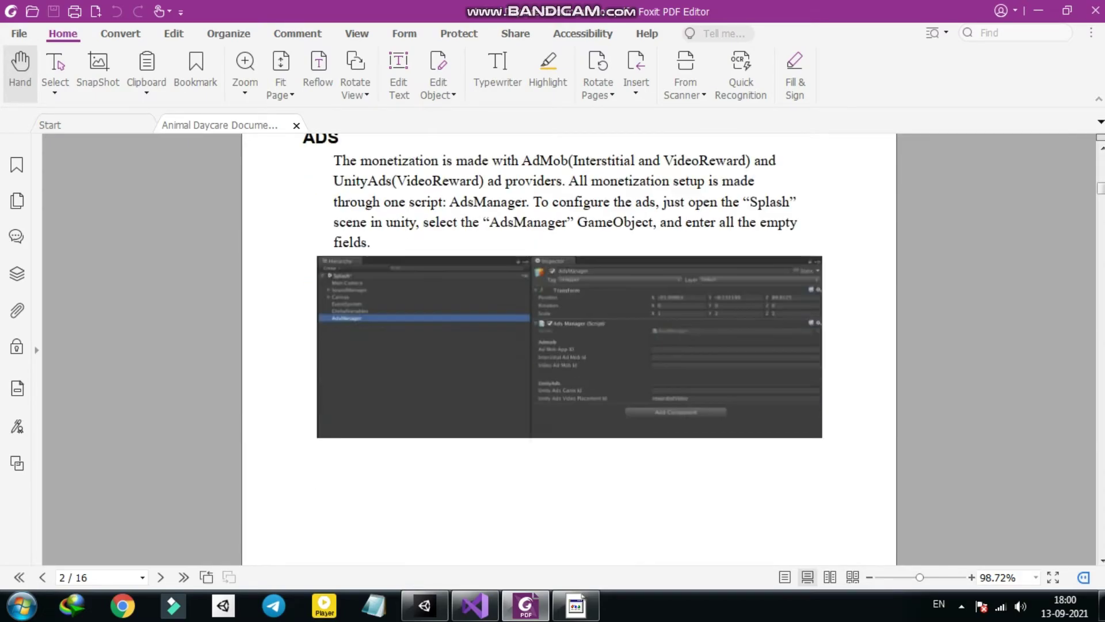
scroll(568, 345, down, 3)
scroll(569, 345, down, 3)
scroll(569, 346, down, 3)
scroll(569, 345, down, 2)
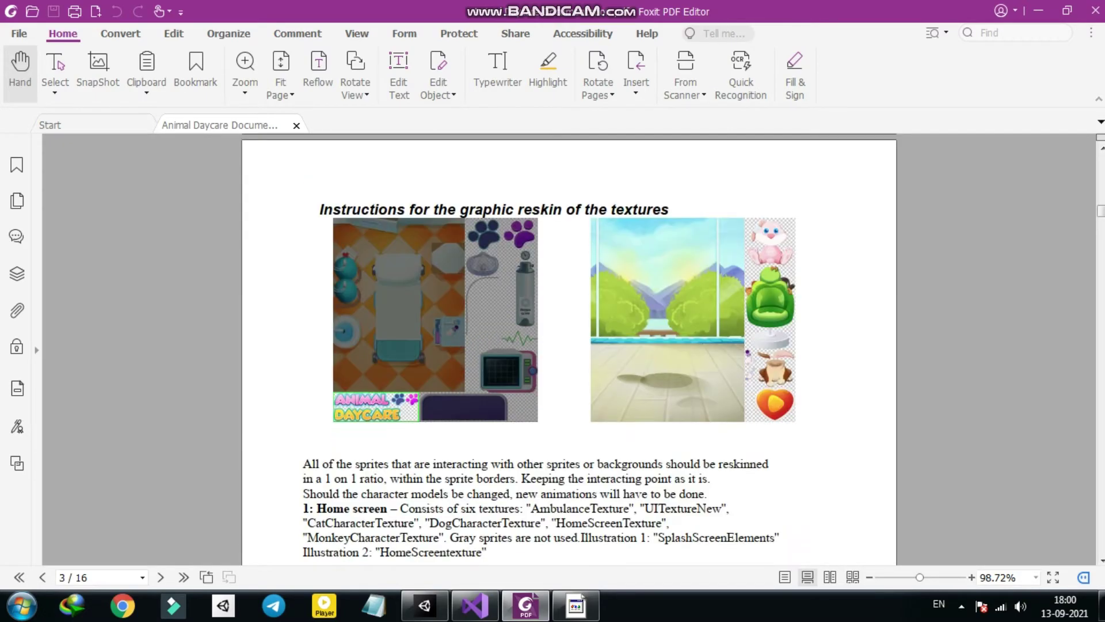
scroll(568, 346, down, 2)
scroll(568, 346, down, 2)
scroll(568, 345, down, 4)
scroll(568, 345, down, 3)
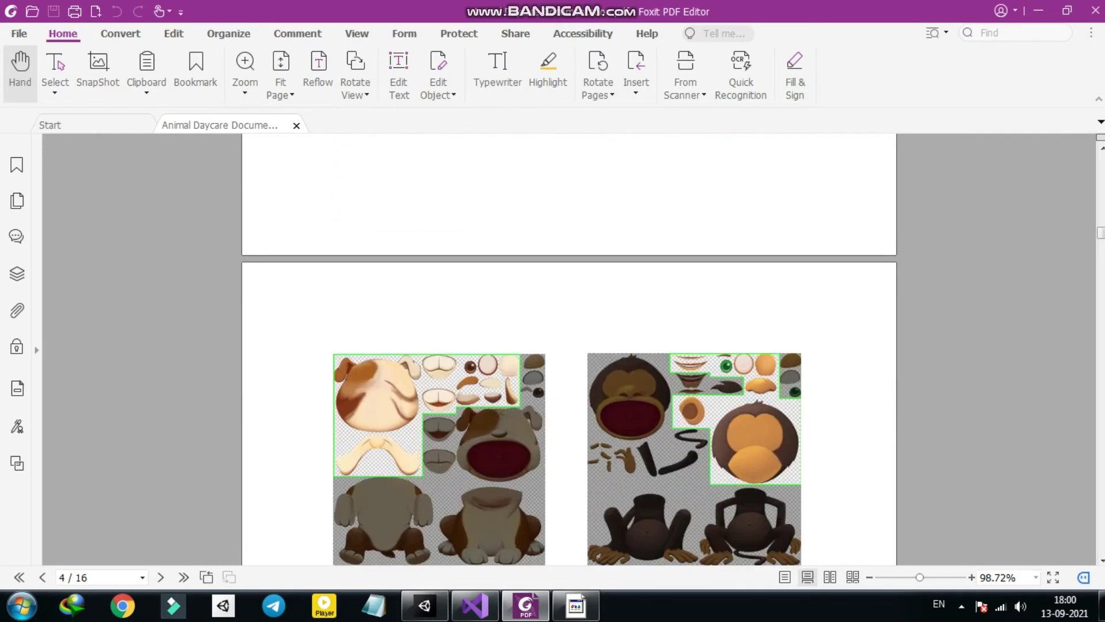
scroll(569, 345, down, 3)
scroll(569, 346, down, 3)
scroll(569, 346, down, 3)
scroll(569, 345, down, 4)
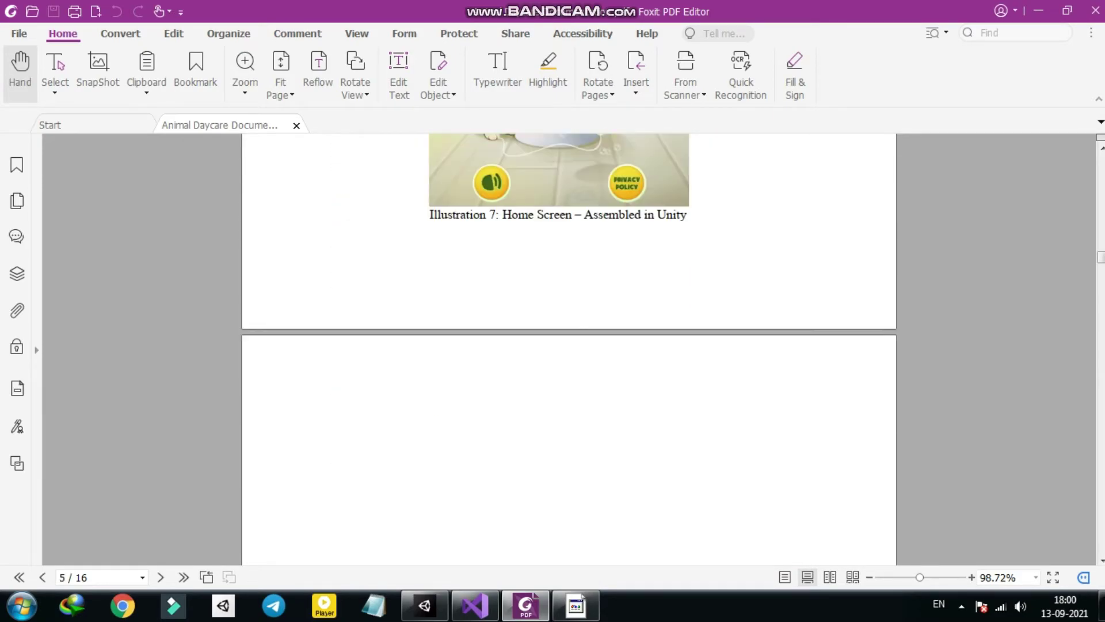
scroll(568, 345, down, 3)
scroll(569, 345, down, 3)
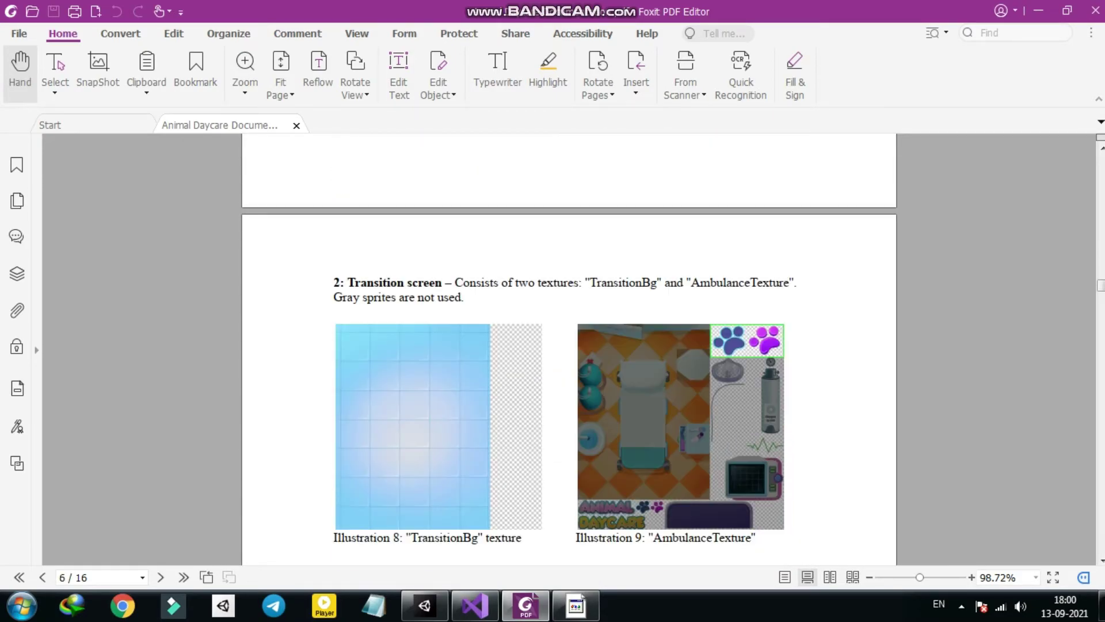
scroll(568, 346, down, 2)
scroll(569, 346, down, 5)
scroll(569, 345, down, 5)
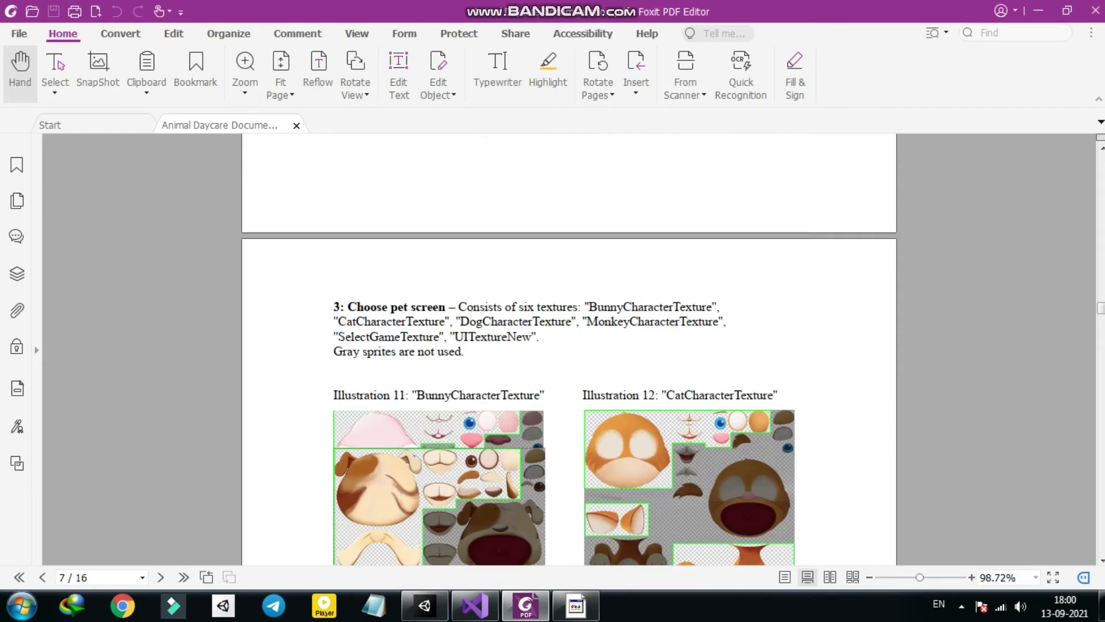
scroll(569, 345, down, 3)
scroll(568, 346, down, 5)
scroll(568, 346, down, 5)
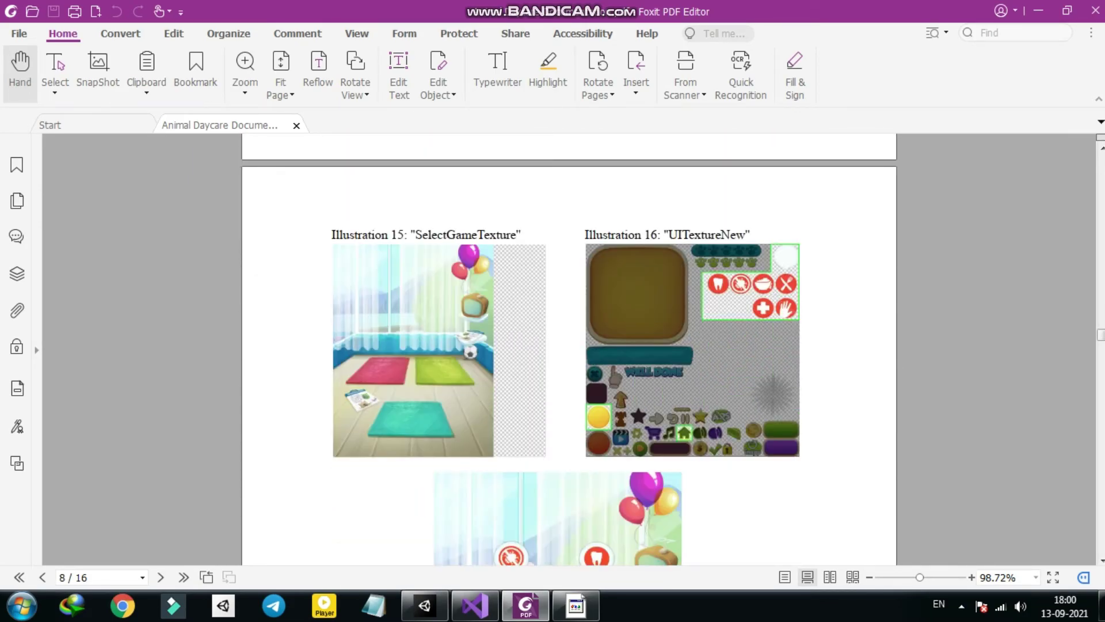
scroll(568, 345, down, 3)
scroll(569, 345, down, 3)
scroll(568, 346, down, 5)
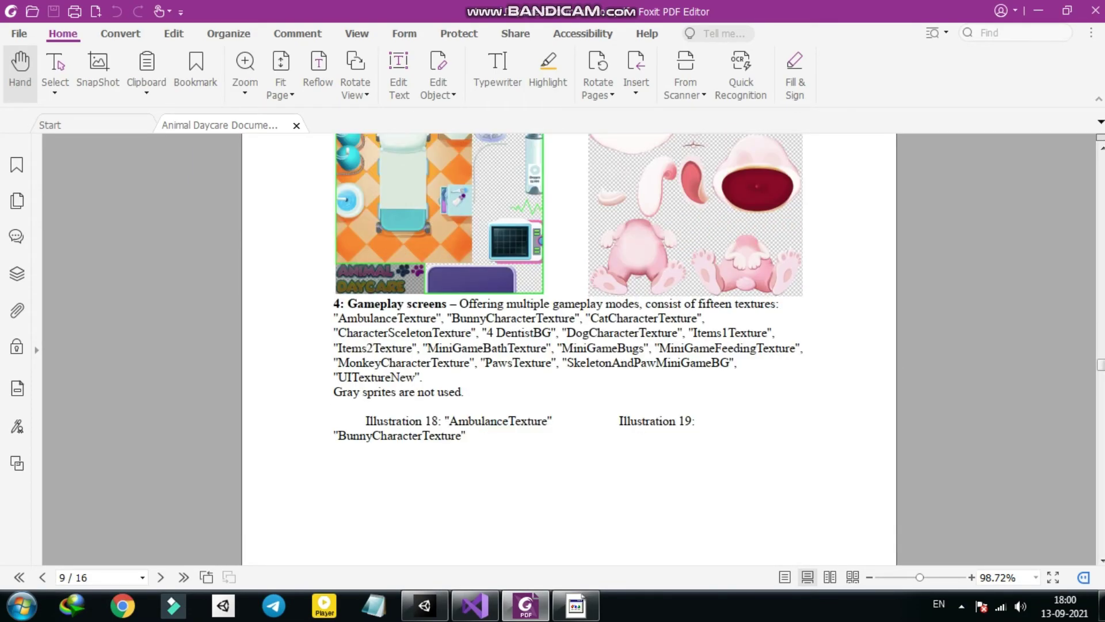
scroll(568, 345, down, 3)
scroll(568, 345, down, 3)
scroll(569, 345, down, 3)
scroll(569, 345, down, 3)
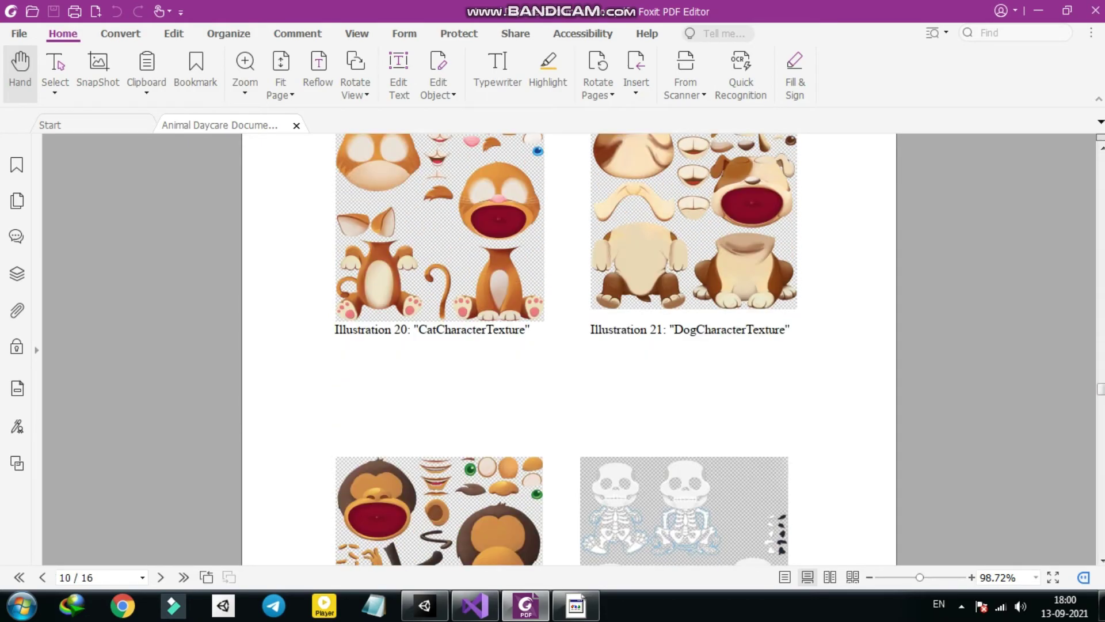
scroll(569, 345, down, 5)
scroll(569, 345, down, 5)
scroll(568, 345, down, 3)
scroll(569, 345, down, 3)
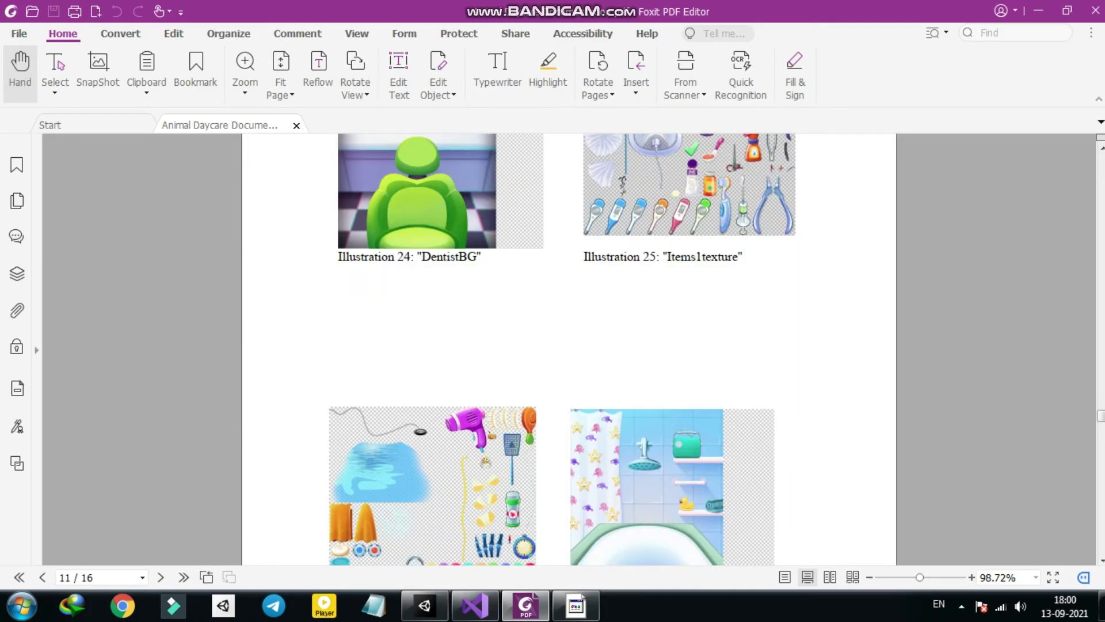
scroll(569, 345, down, 5)
scroll(569, 345, down, 5)
scroll(569, 345, down, 5)
scroll(568, 346, down, 5)
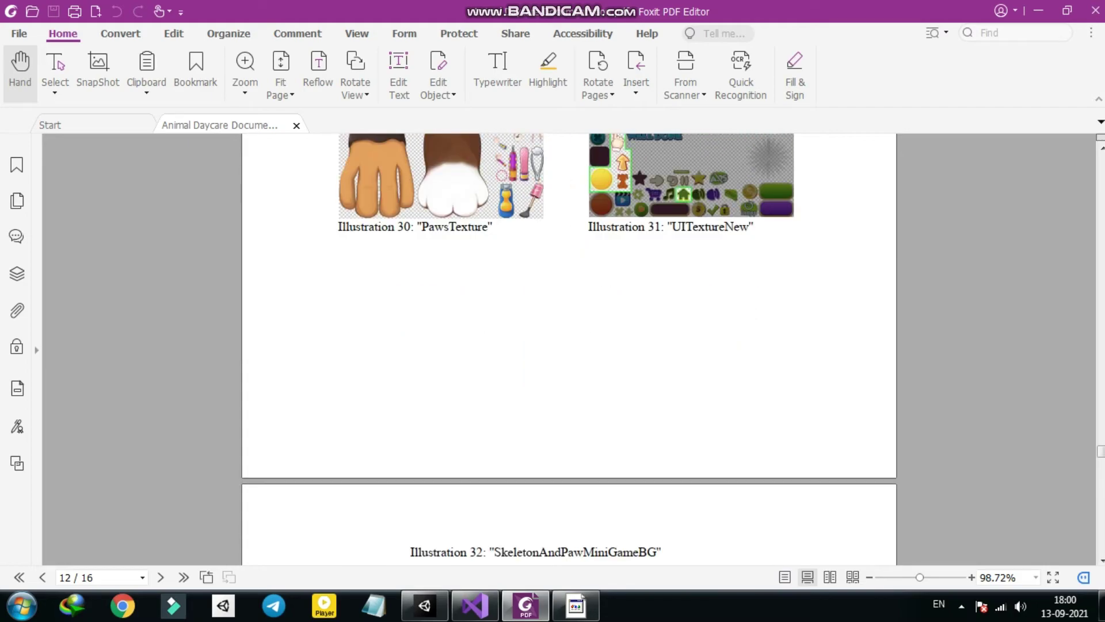
scroll(569, 346, down, 5)
scroll(568, 346, down, 5)
scroll(569, 346, down, 2)
scroll(569, 345, down, 5)
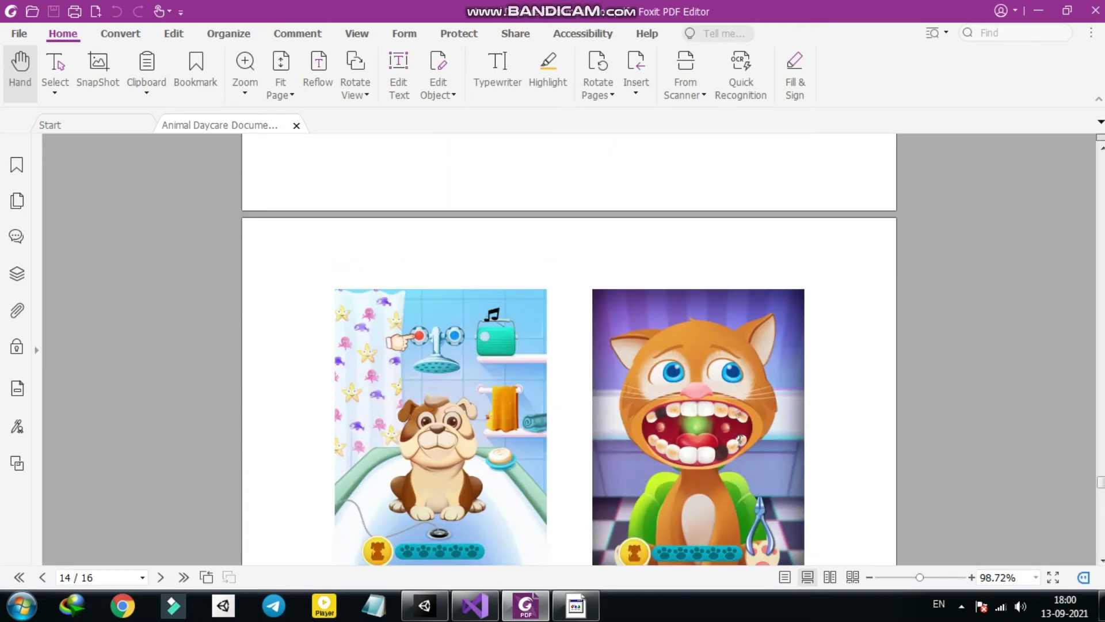
scroll(569, 345, down, 2)
scroll(569, 345, down, 4)
scroll(568, 345, down, 3)
scroll(568, 346, down, 5)
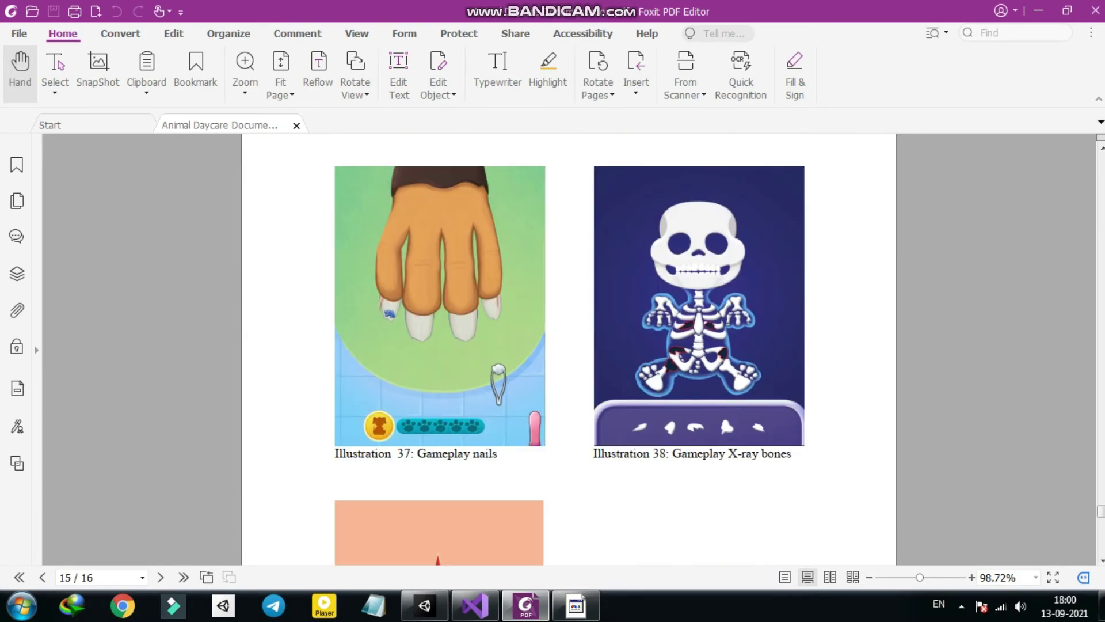
scroll(569, 345, down, 4)
scroll(569, 346, down, 5)
scroll(568, 345, down, 2)
scroll(569, 345, down, 1)
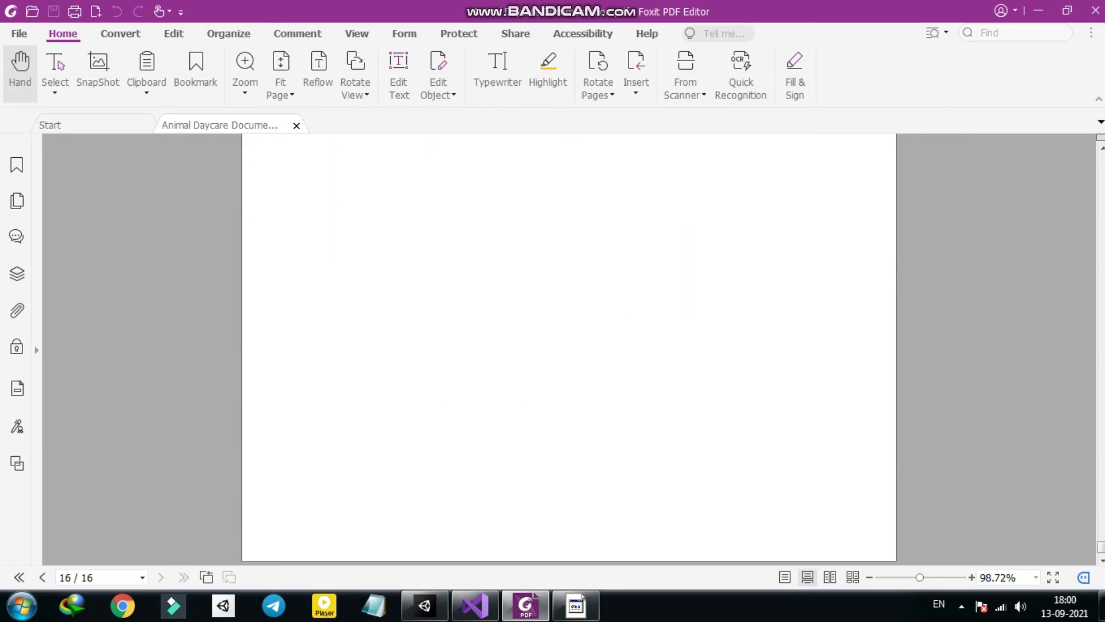
scroll(568, 346, up, 5)
scroll(568, 345, up, 4)
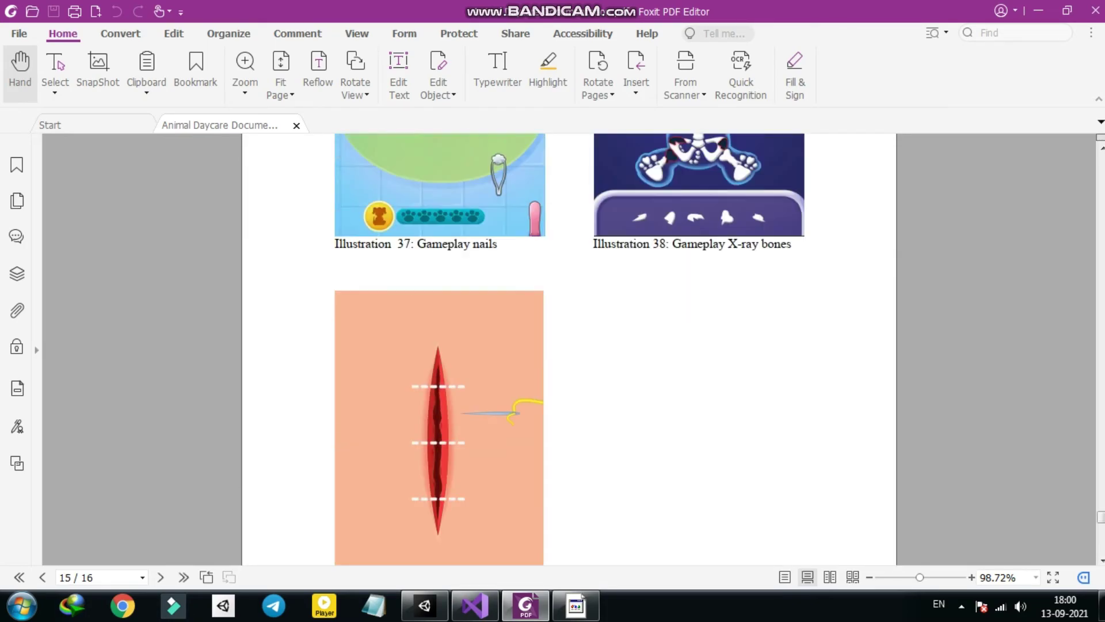
scroll(568, 345, up, 2)
scroll(569, 345, up, 3)
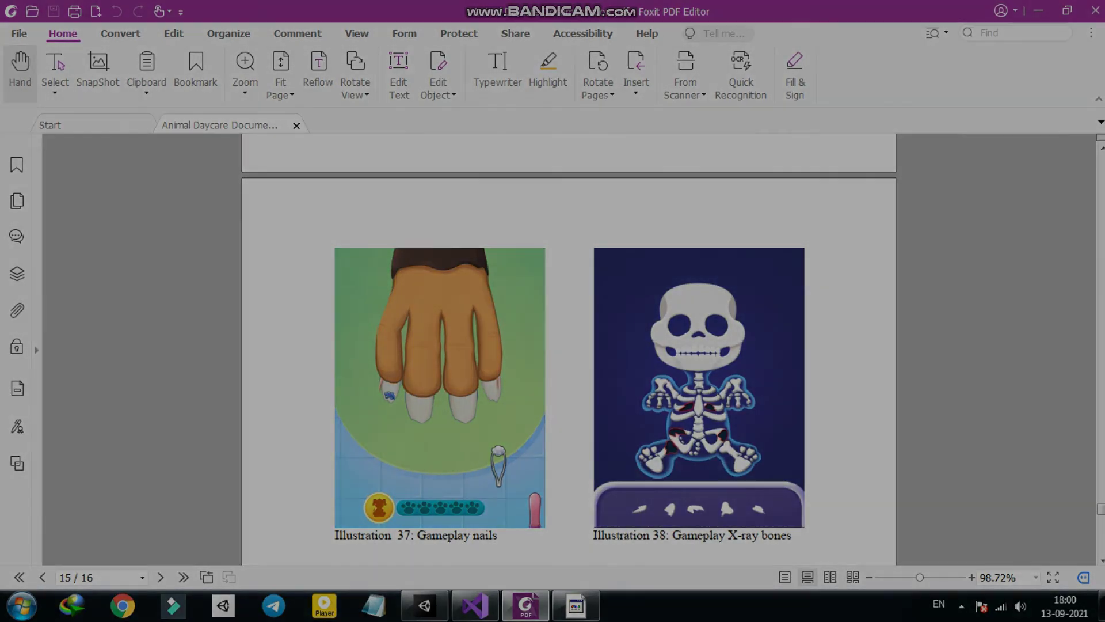